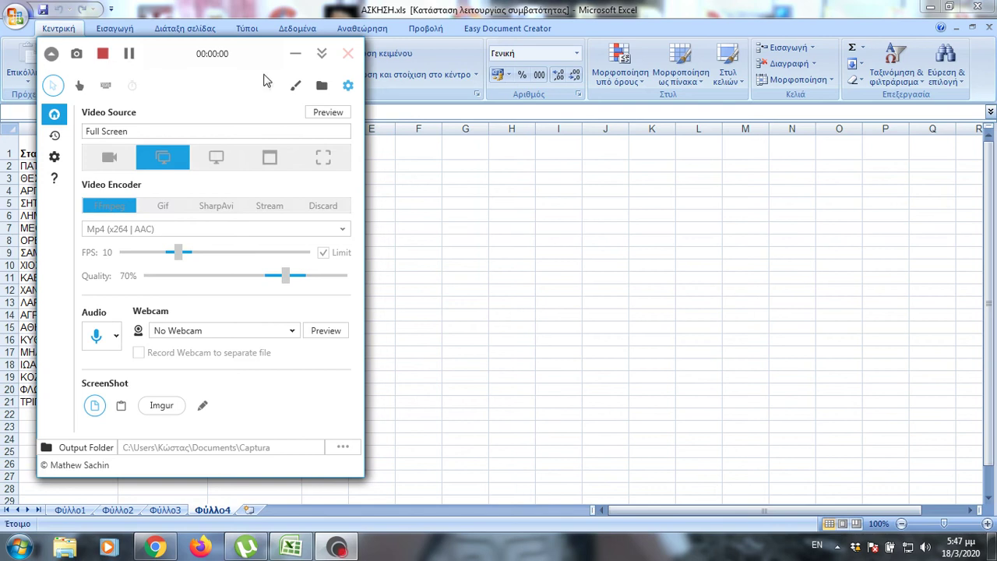
Minimize the Captura recorder so the Excel temperature sheet on Φύλλο4 is fully visible.
{"action": "left_click", "coordinate": [296, 55]}
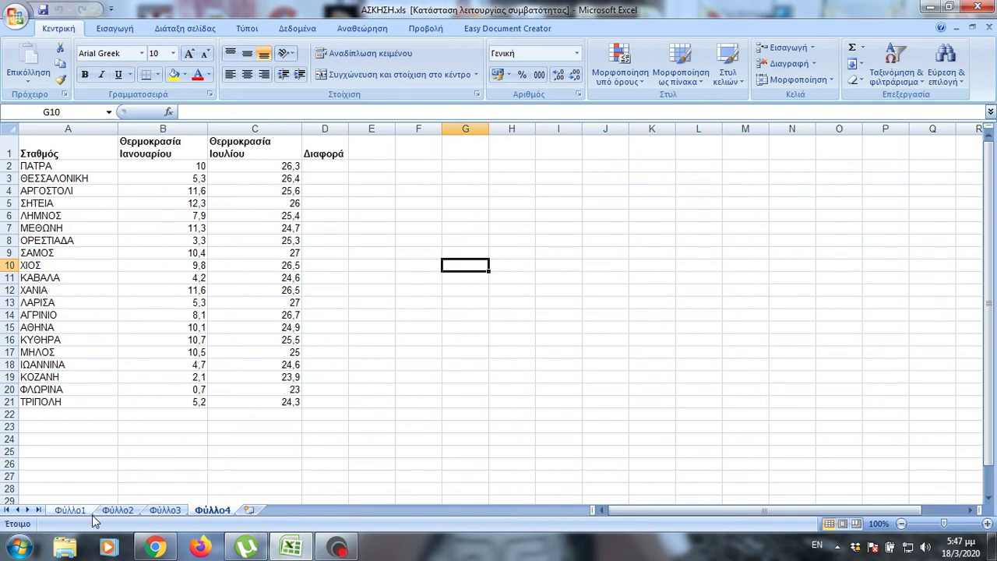
{"action": "left_click", "coordinate": [173, 513]}
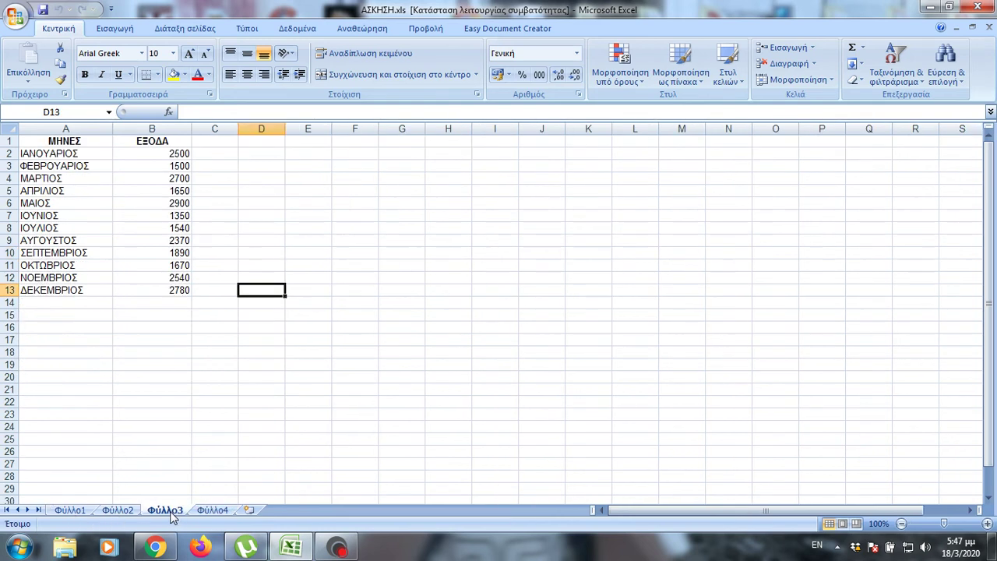
{"action": "left_click", "coordinate": [117, 512]}
{"action": "left_click", "coordinate": [71, 513]}
{"action": "left_click", "coordinate": [117, 512]}
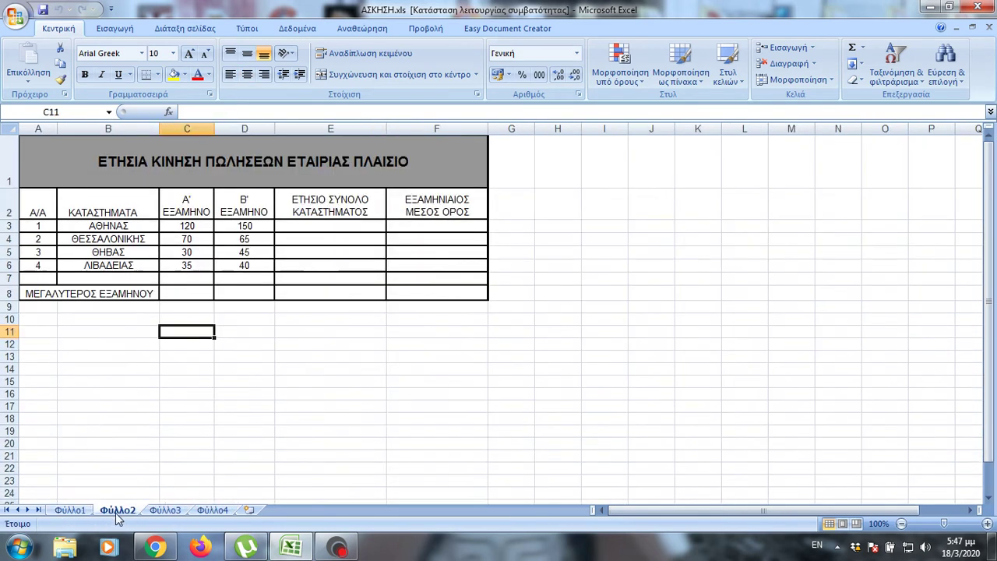
{"action": "left_click", "coordinate": [162, 513]}
{"action": "left_click", "coordinate": [215, 510]}
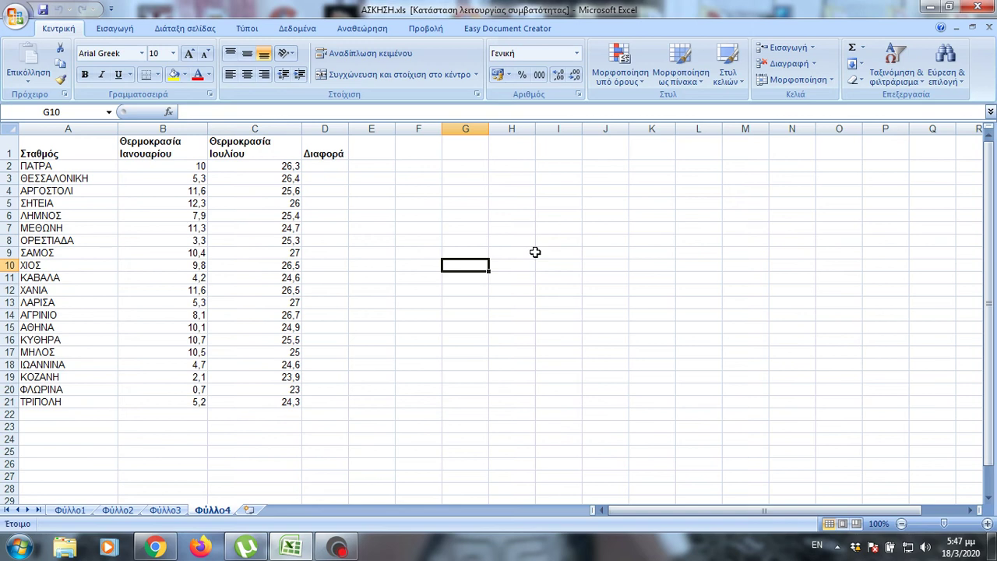
{"action": "left_click", "coordinate": [93, 129]}
{"action": "left_click", "coordinate": [131, 130]}
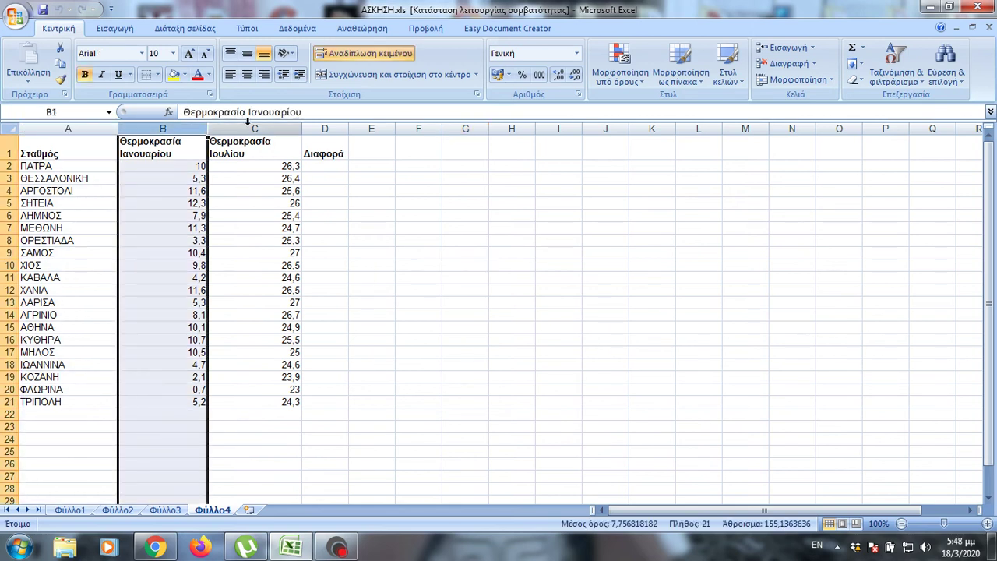
{"action": "left_click", "coordinate": [256, 128]}
{"action": "left_click", "coordinate": [325, 128]}
{"action": "left_click", "coordinate": [445, 165]}
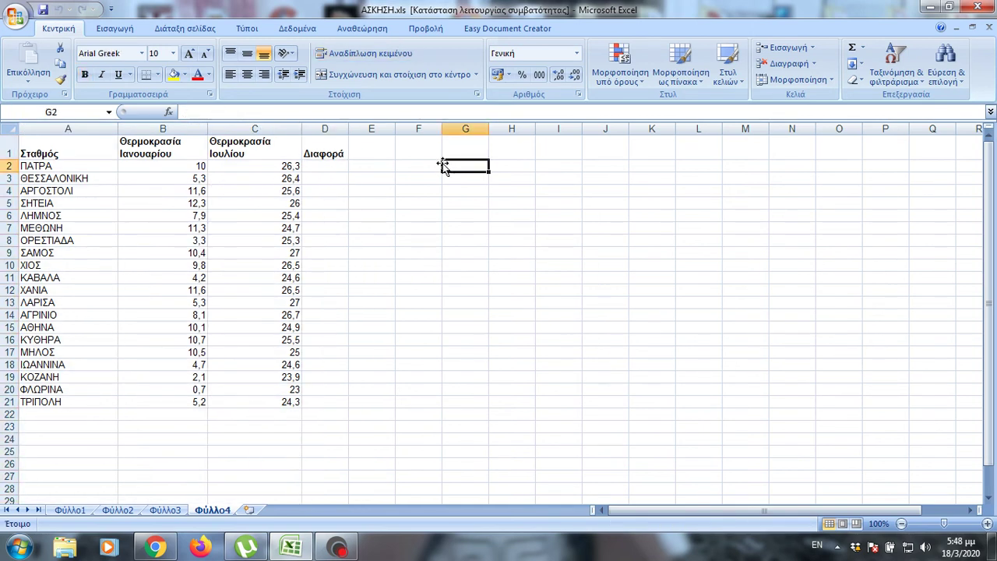
{"action": "left_click", "coordinate": [5, 151]}
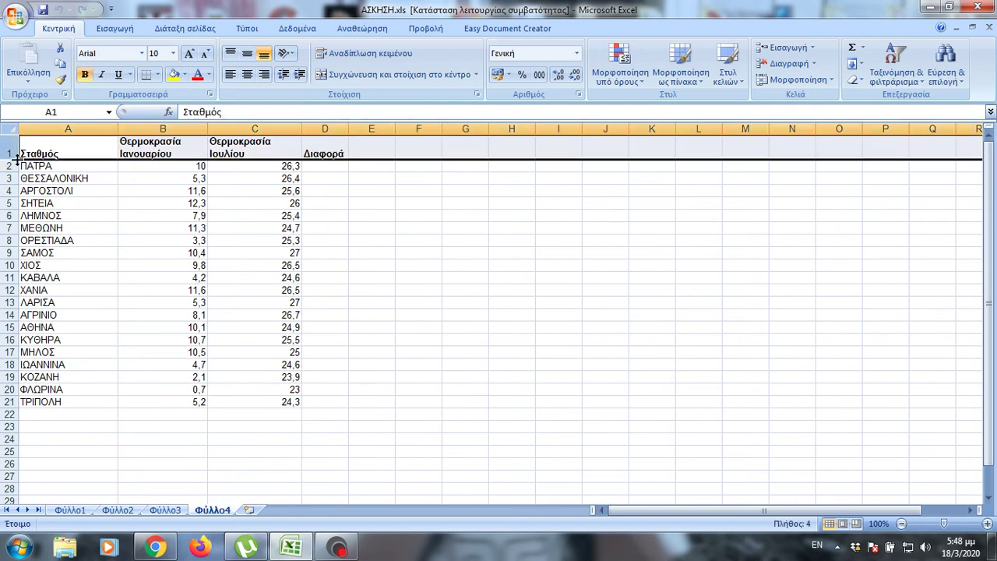
{"action": "left_click", "coordinate": [9, 166]}
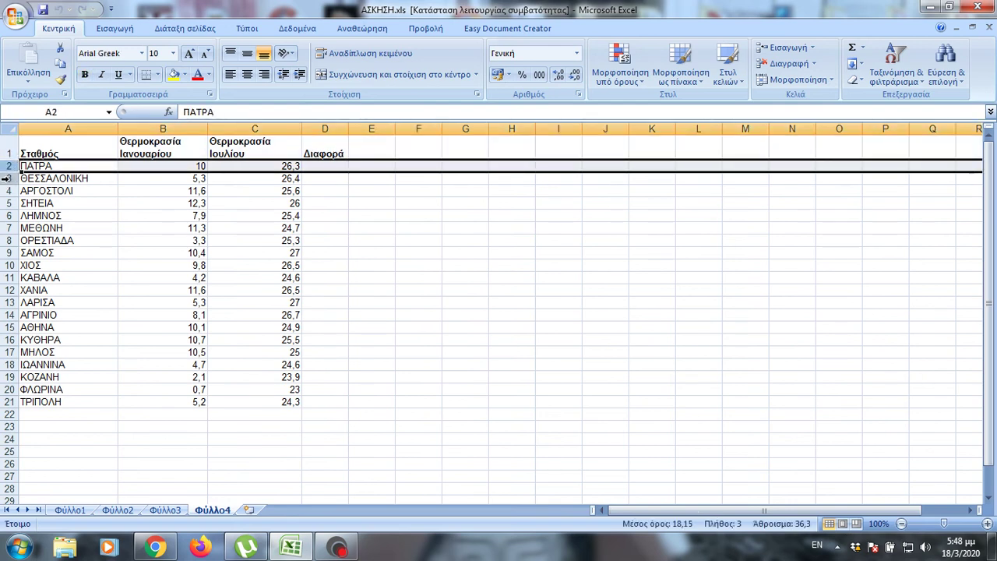
{"action": "left_click", "coordinate": [9, 180]}
{"action": "left_click", "coordinate": [9, 191]}
{"action": "left_click", "coordinate": [10, 203]}
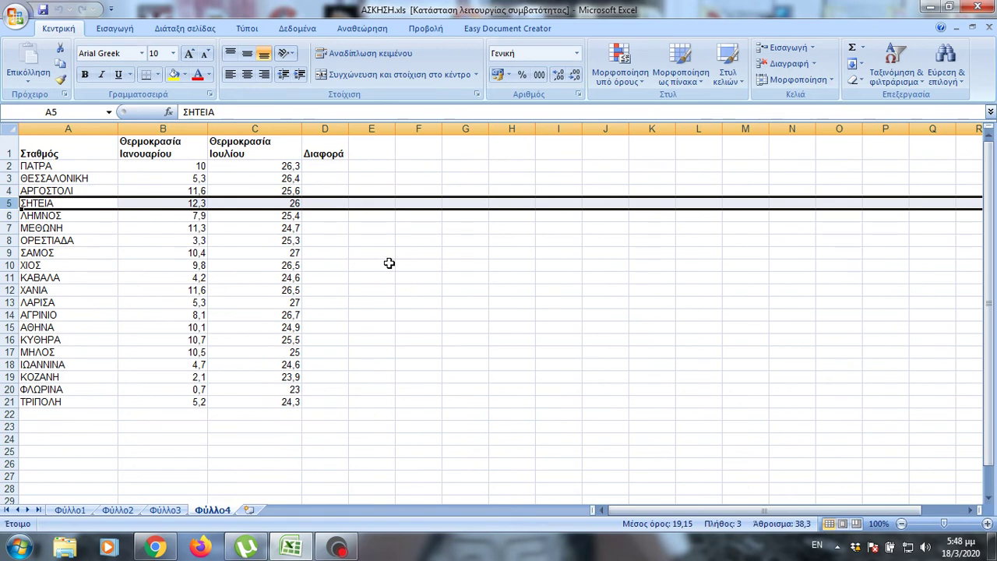
{"action": "left_click", "coordinate": [279, 227]}
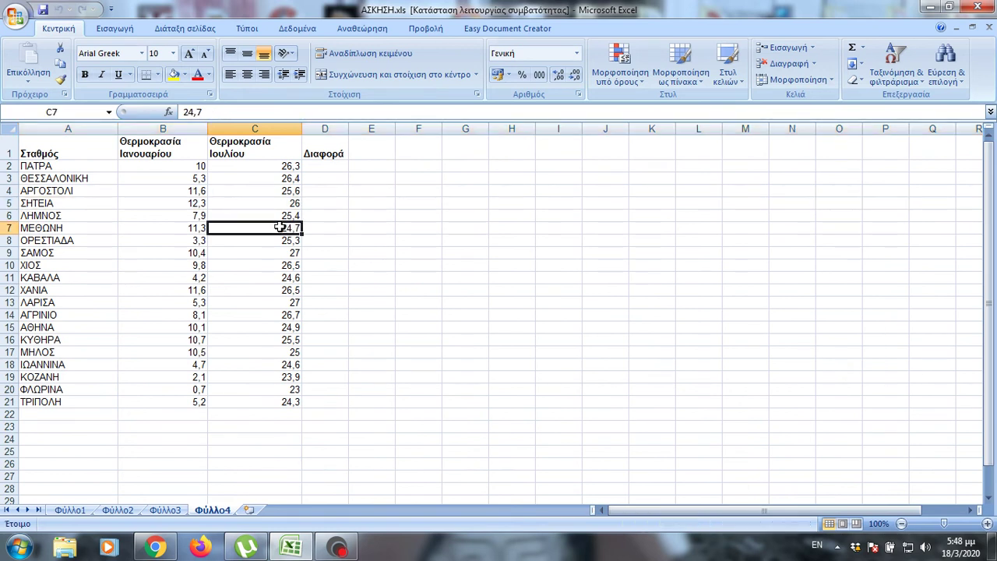
{"action": "left_click", "coordinate": [168, 169]}
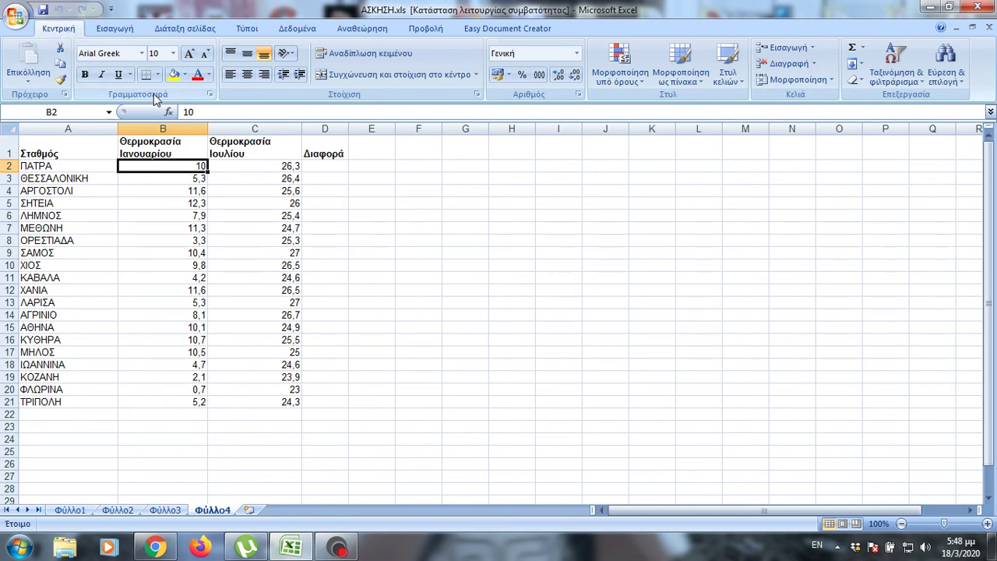
Format cell B2 with the Αριθμός category and 2 decimal places so it shows 10,00.
{"action": "right_click", "coordinate": [187, 166]}
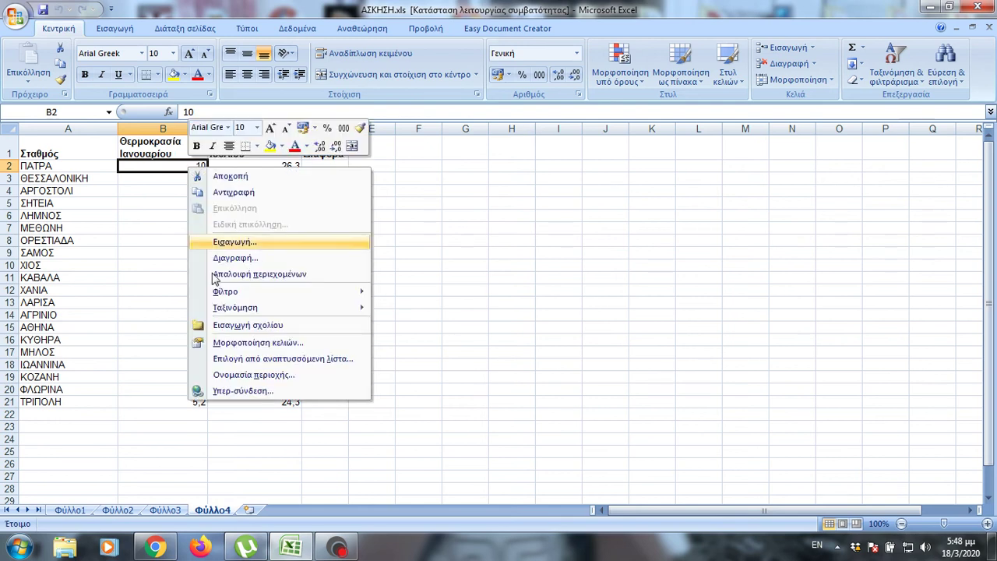
{"action": "left_click", "coordinate": [237, 347]}
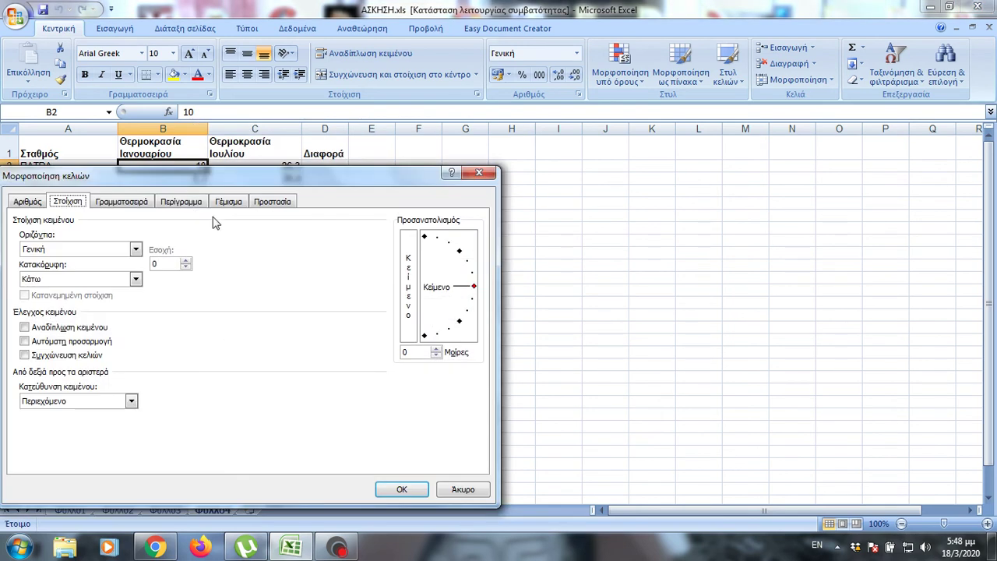
{"action": "left_click_drag", "start_coordinate": [202, 184], "coordinate": [441, 104]}
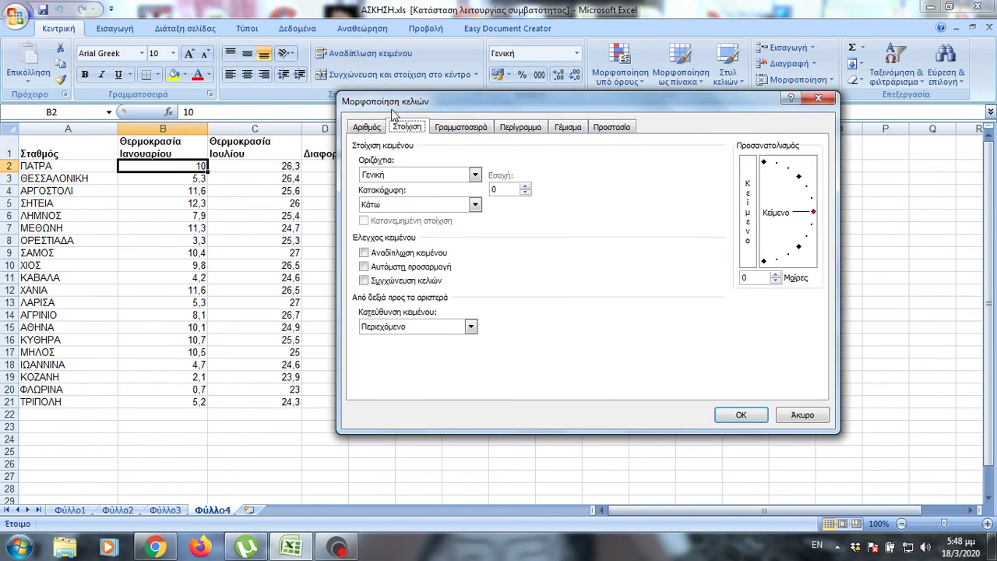
{"action": "left_click", "coordinate": [366, 129]}
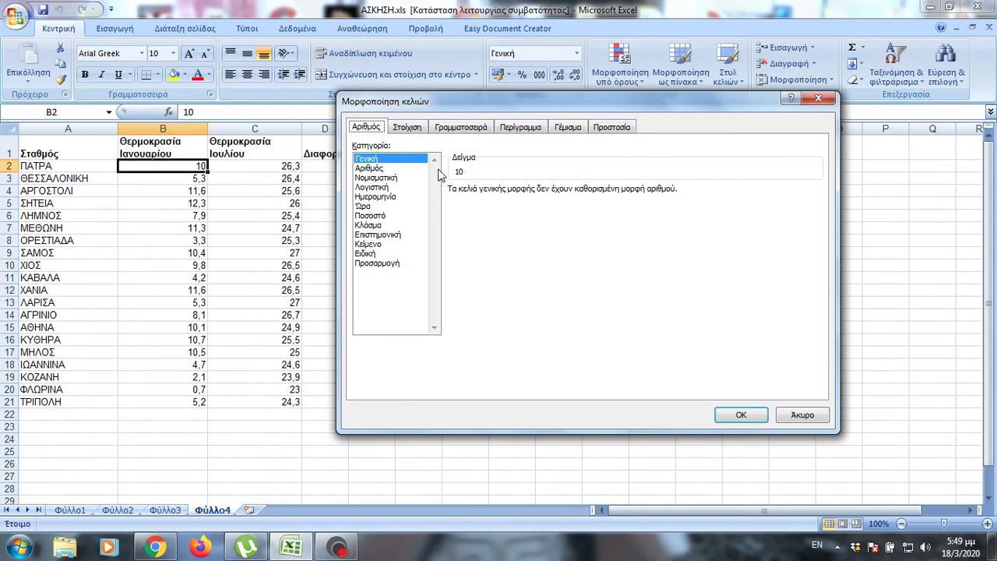
{"action": "left_click", "coordinate": [373, 169]}
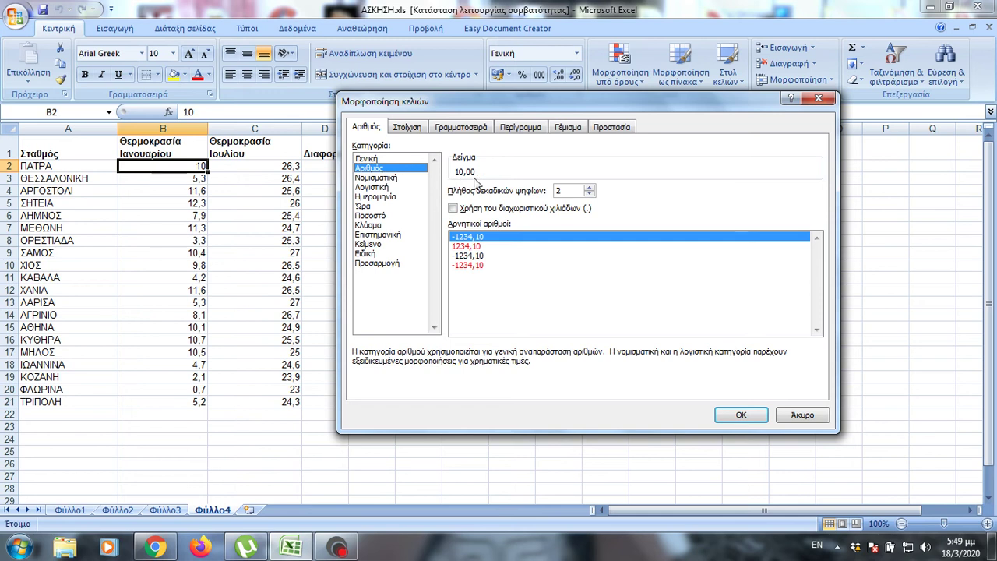
{"action": "left_click", "coordinate": [393, 179]}
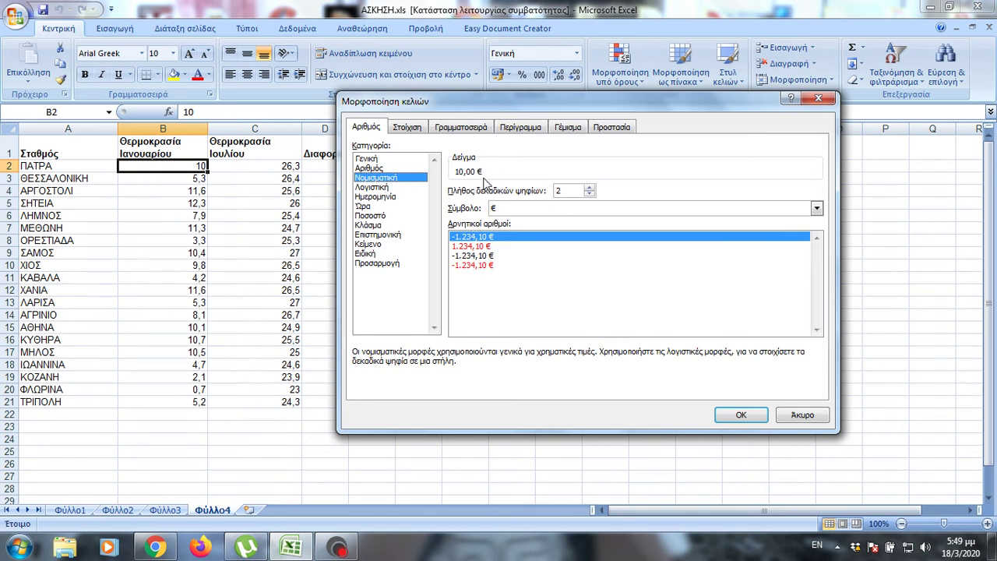
{"action": "left_click", "coordinate": [386, 197]}
{"action": "left_click", "coordinate": [383, 187]}
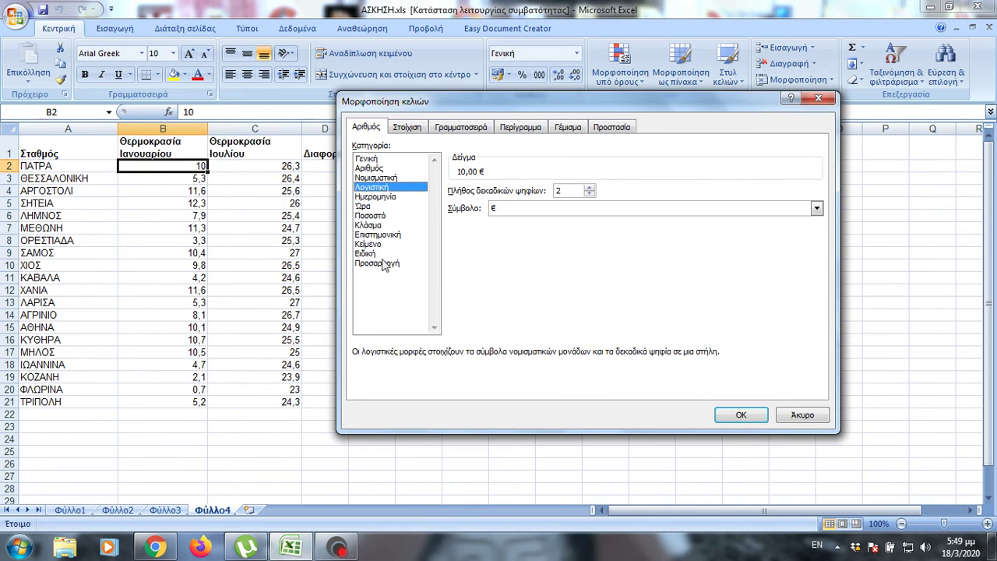
{"action": "left_click", "coordinate": [370, 168]}
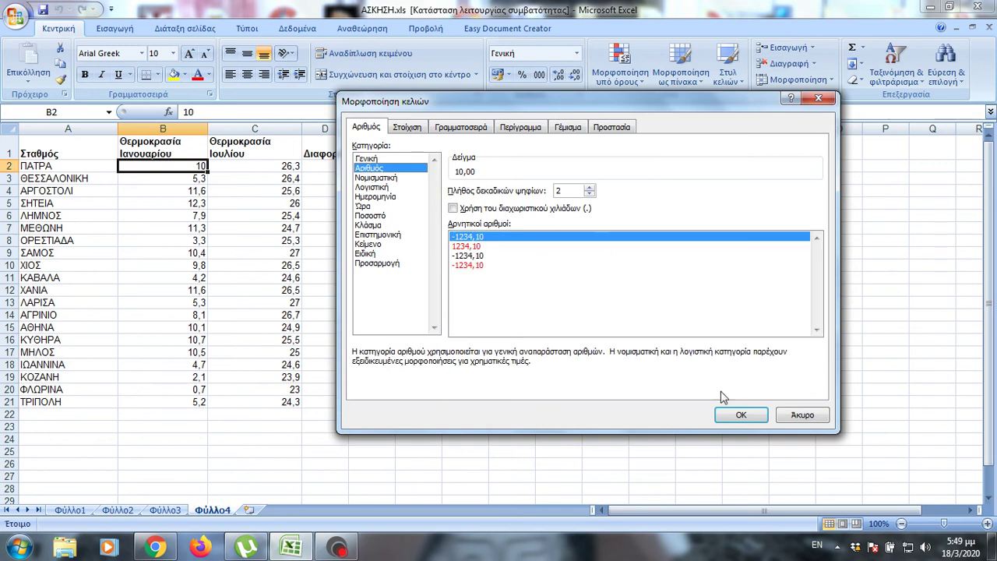
{"action": "left_click", "coordinate": [739, 415]}
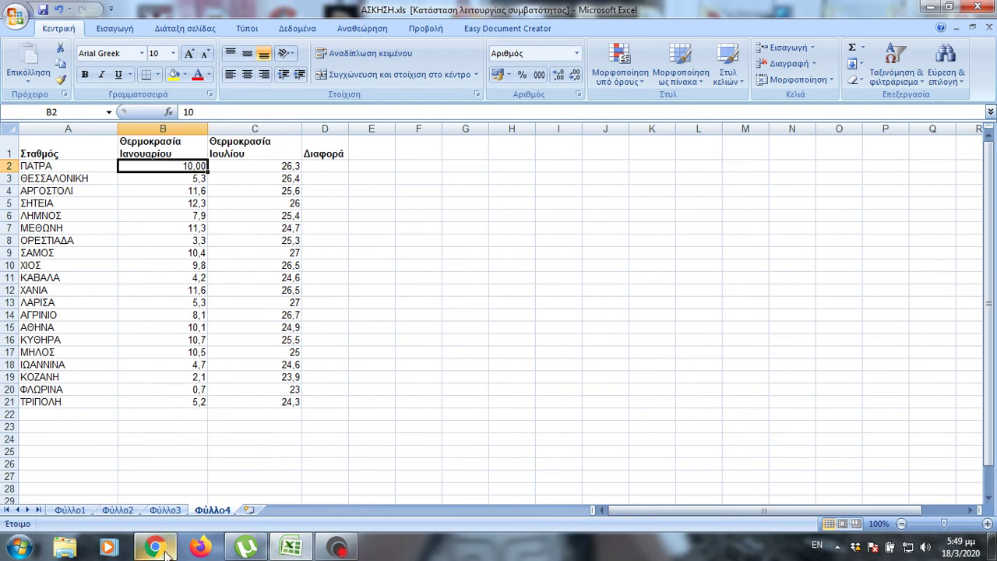
Apply the Αριθμός format with 2 decimals to January temperatures B2:B21, e.g. 5,30.
{"action": "mouse_move", "coordinate": [156, 548]}
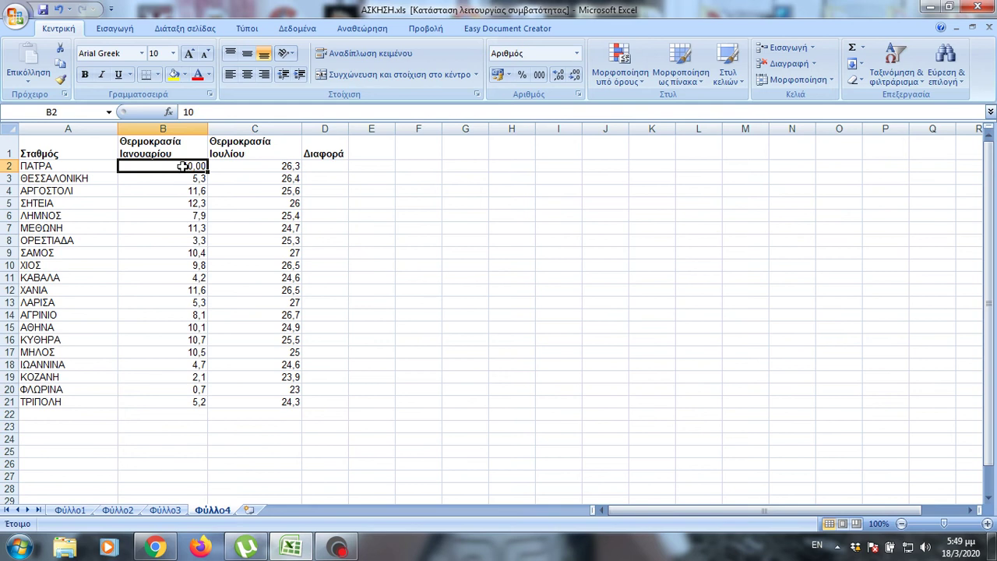
{"action": "left_click_drag", "start_coordinate": [184, 166], "coordinate": [188, 399]}
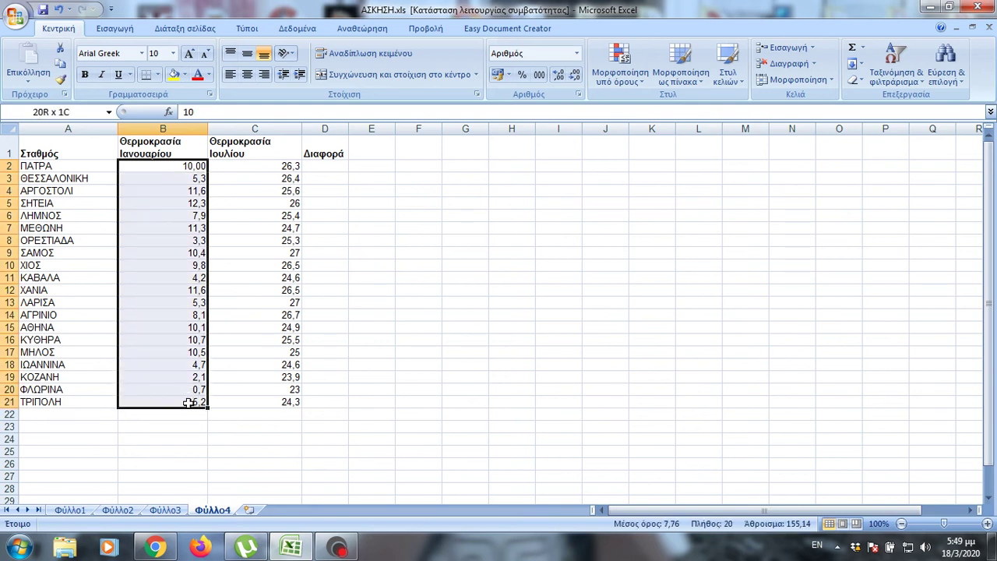
{"action": "right_click", "coordinate": [164, 211]}
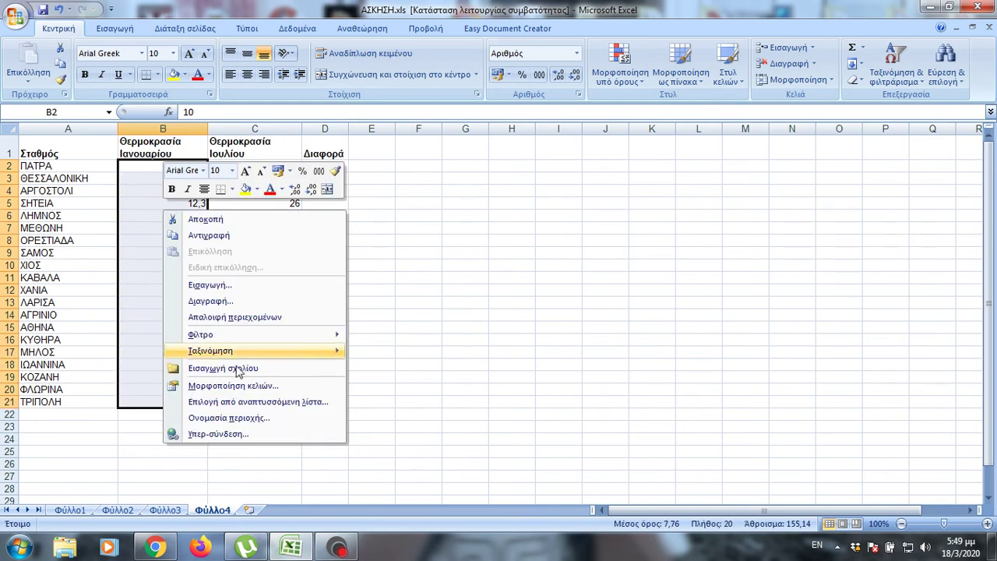
{"action": "left_click", "coordinate": [238, 385]}
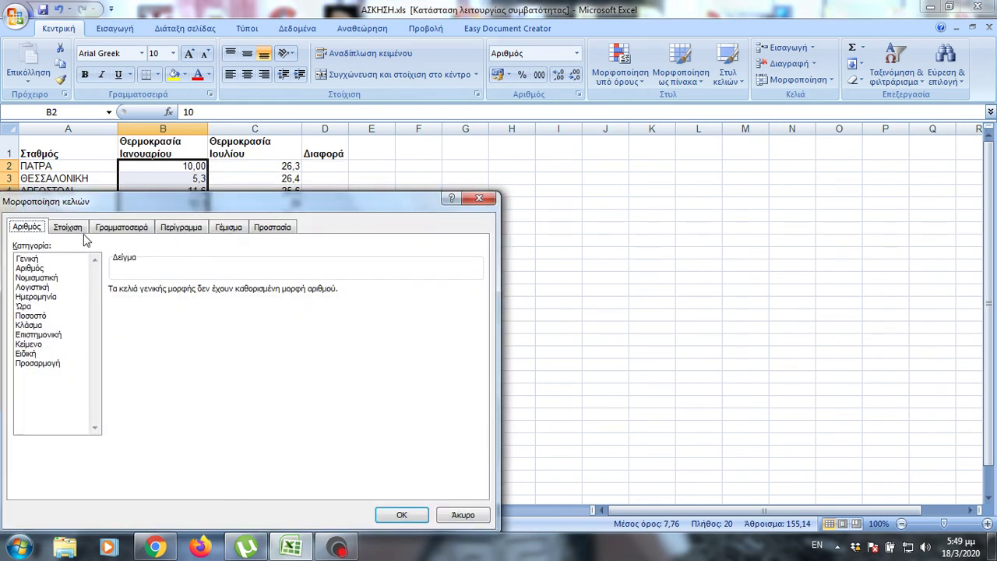
{"action": "left_click", "coordinate": [35, 269]}
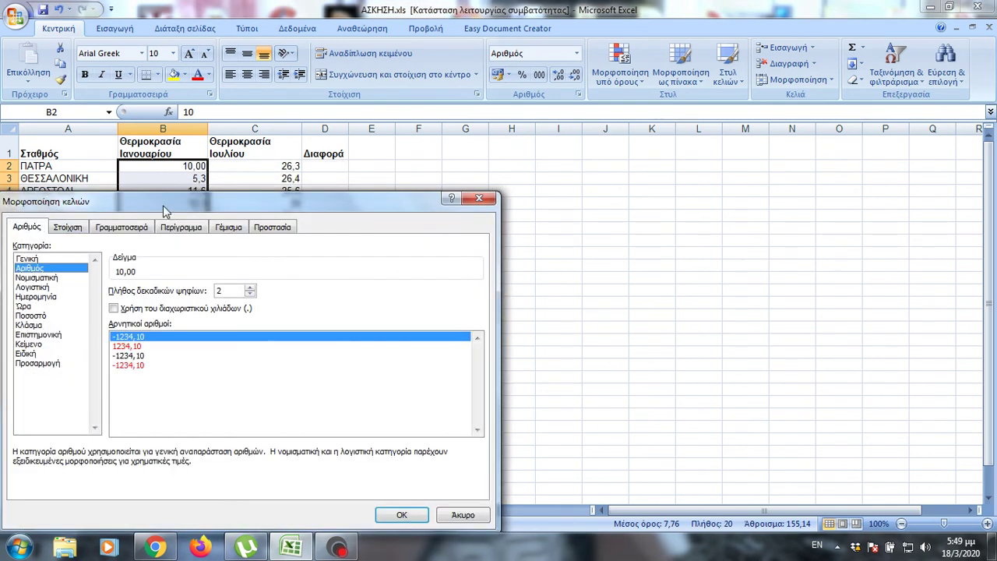
{"action": "left_click_drag", "start_coordinate": [164, 211], "coordinate": [415, 130]}
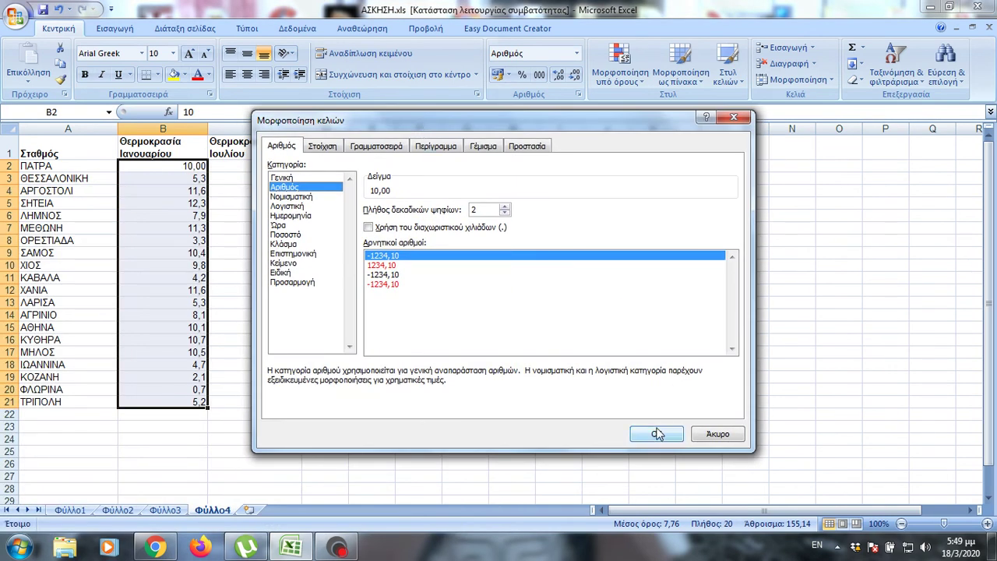
{"action": "left_click", "coordinate": [657, 433]}
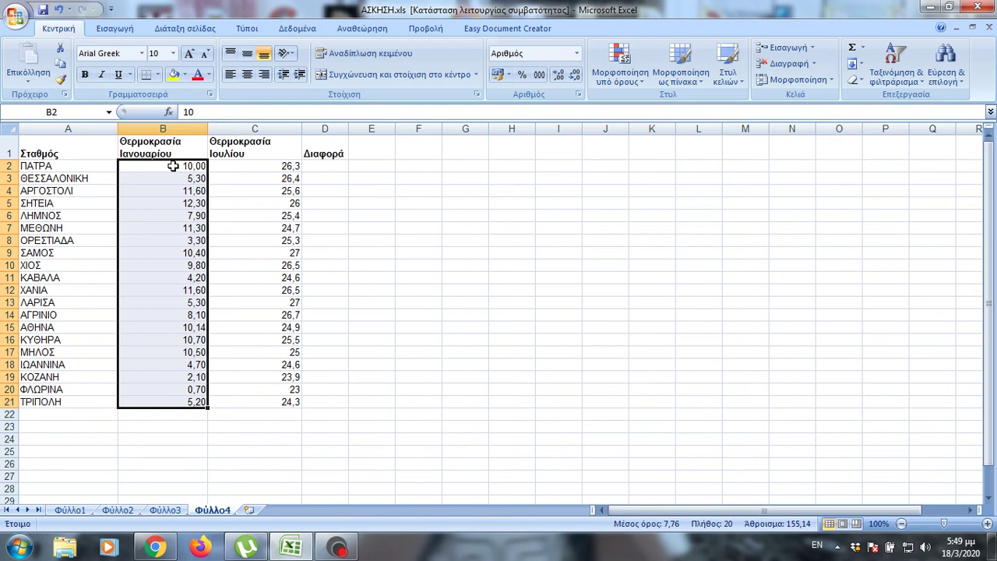
Set horizontal and vertical alignment to Center for the January temperatures B2:B21.
{"action": "right_click", "coordinate": [173, 166]}
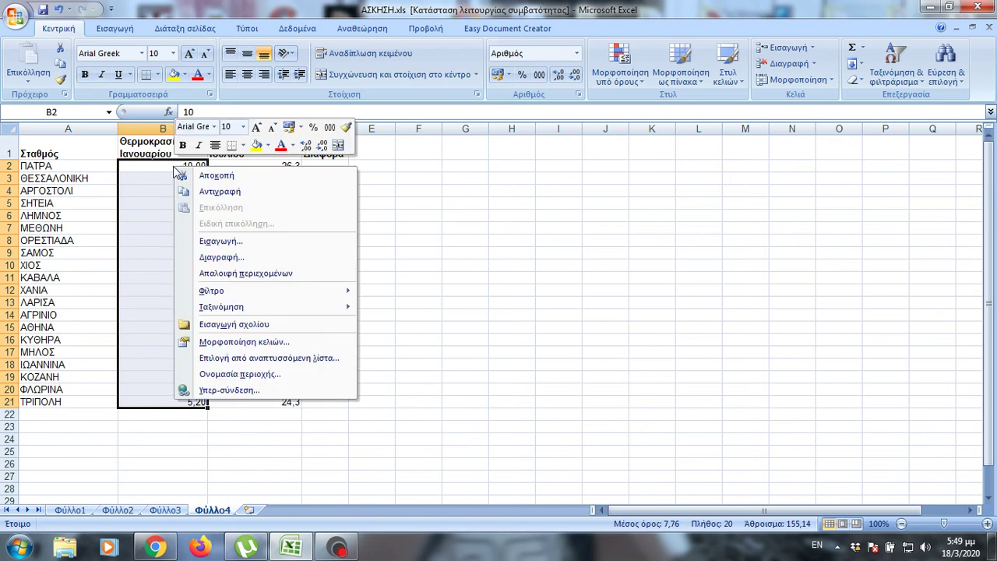
{"action": "left_click", "coordinate": [239, 343]}
{"action": "left_click_drag", "start_coordinate": [218, 200], "coordinate": [581, 114]}
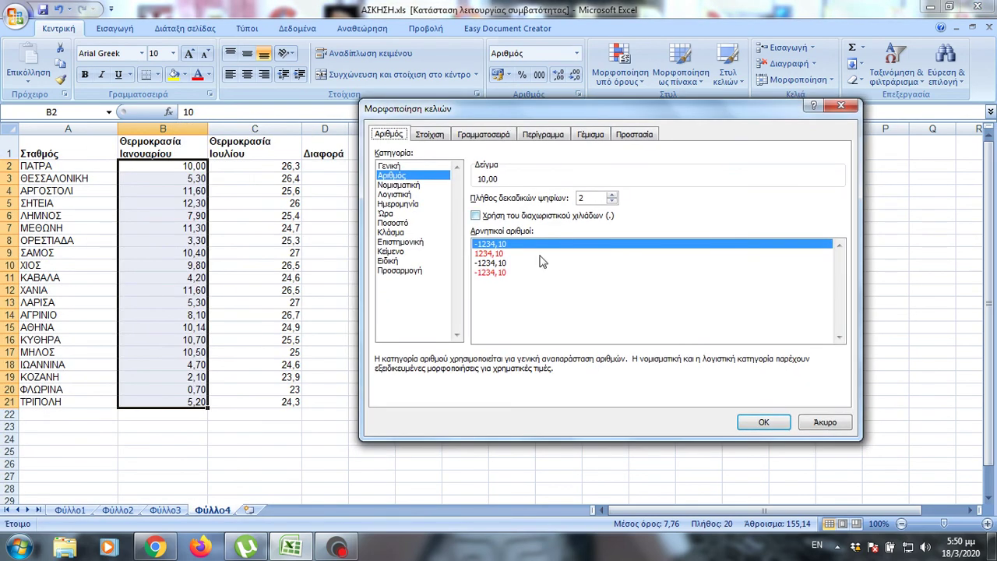
{"action": "left_click", "coordinate": [429, 135]}
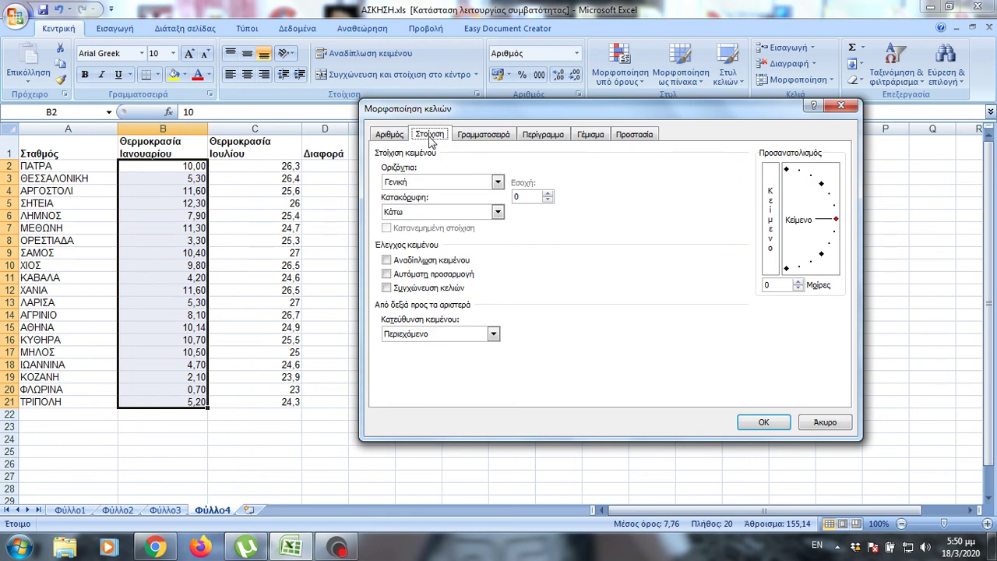
{"action": "left_click", "coordinate": [498, 182]}
{"action": "left_click", "coordinate": [423, 214]}
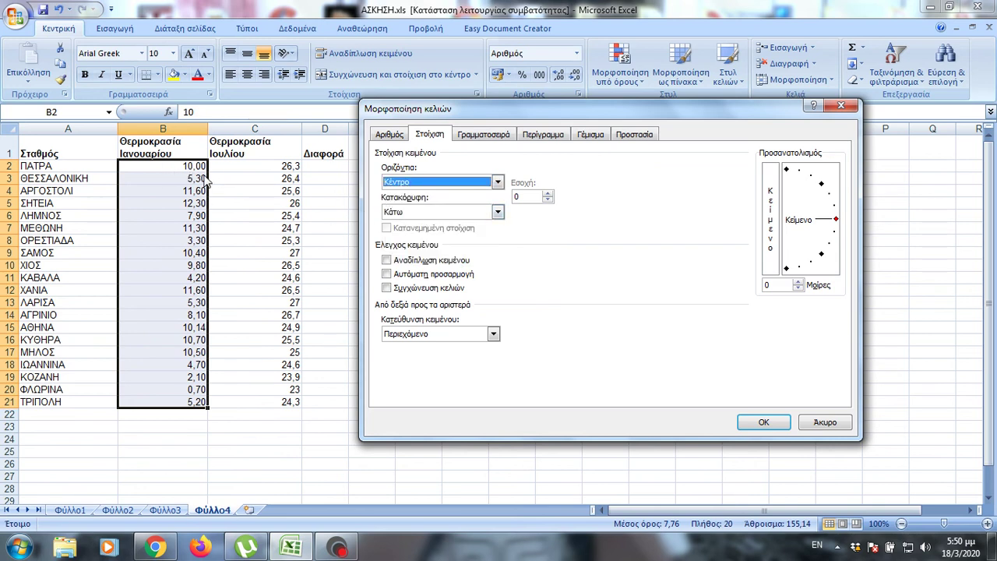
{"action": "left_click", "coordinate": [498, 213]}
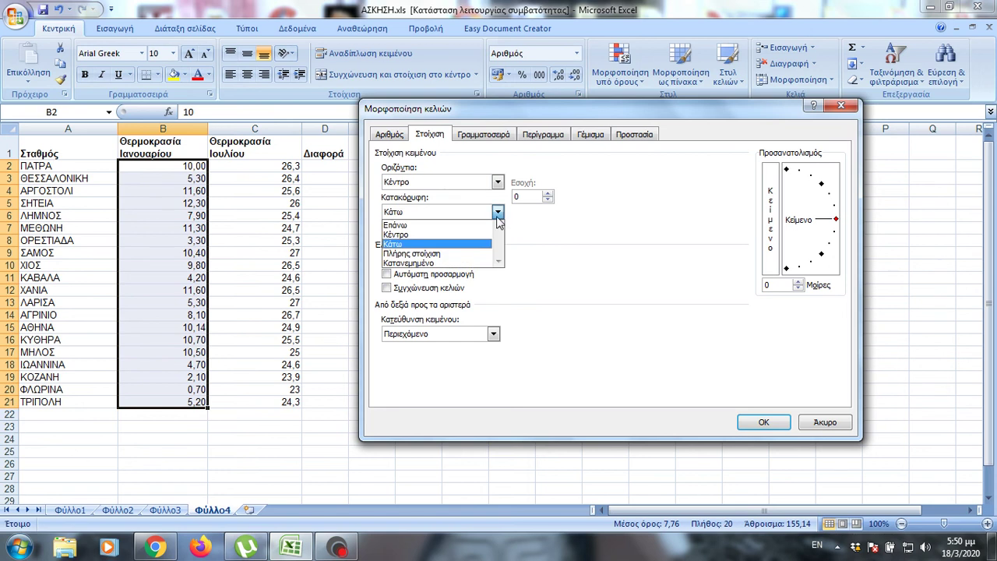
{"action": "left_click", "coordinate": [401, 235]}
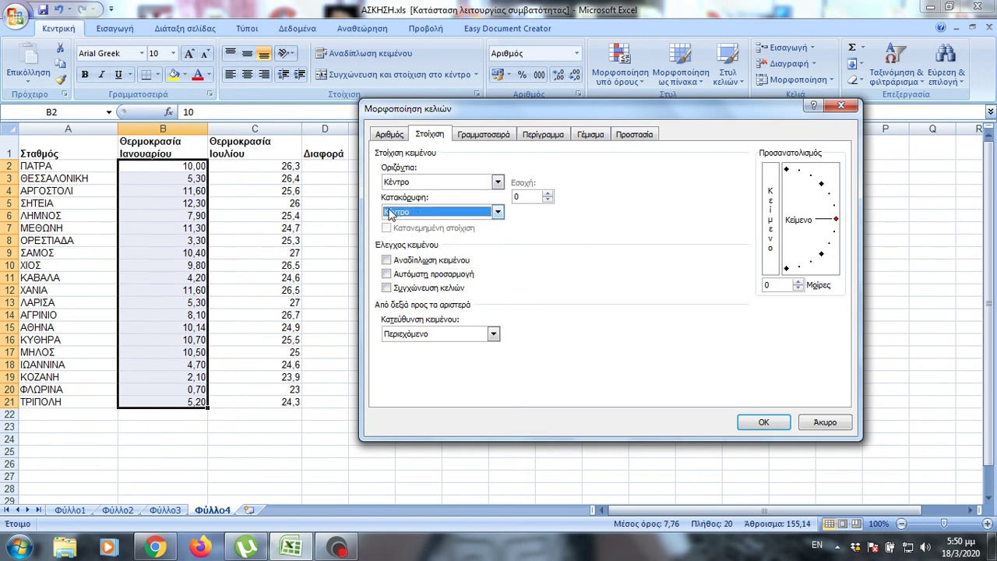
{"action": "left_click", "coordinate": [764, 425]}
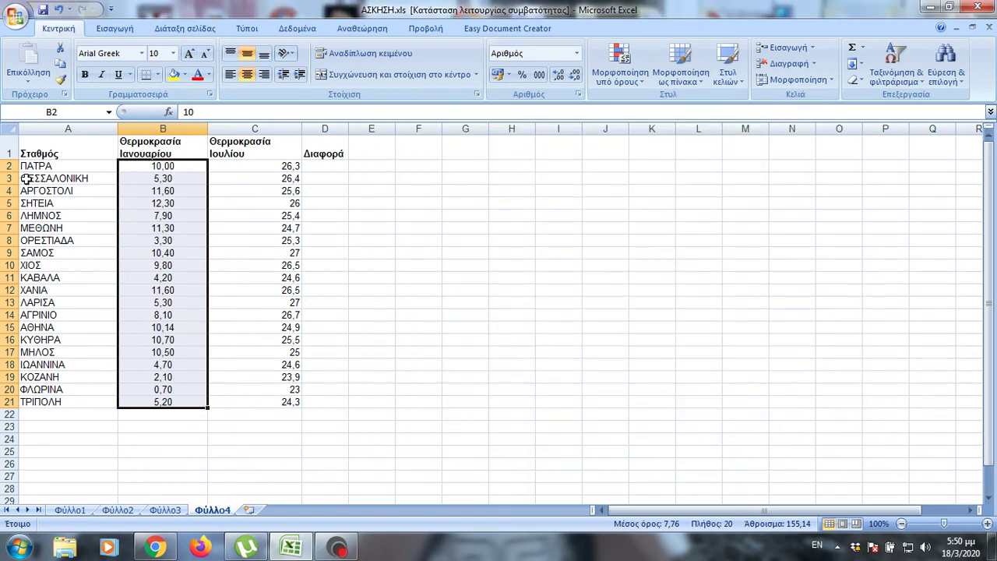
Make row 2 taller, about 45 pixels, so 10,00 sits mid-row.
{"action": "left_click_drag", "start_coordinate": [9, 172], "coordinate": [9, 193]}
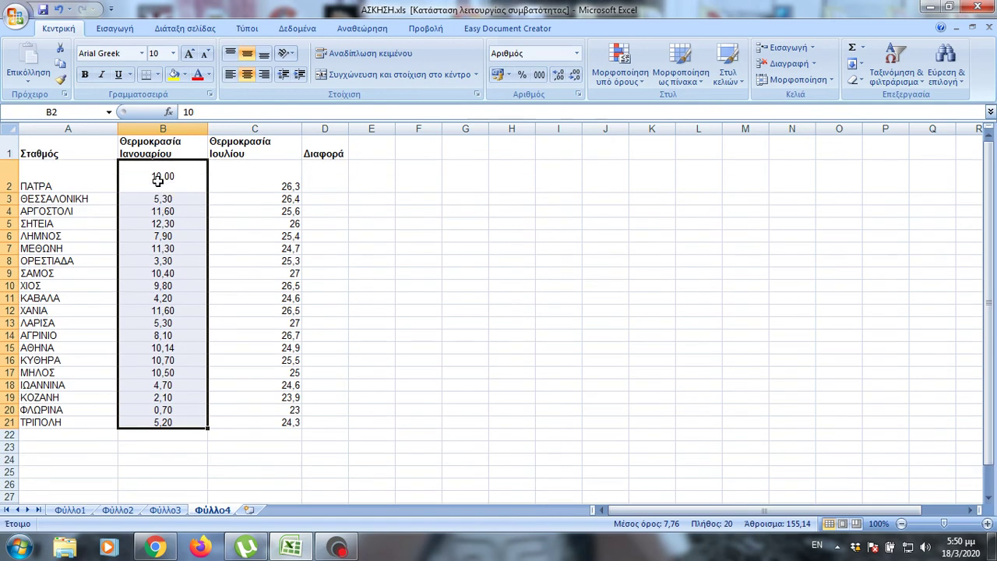
{"action": "left_click", "coordinate": [184, 189]}
{"action": "left_click", "coordinate": [184, 201]}
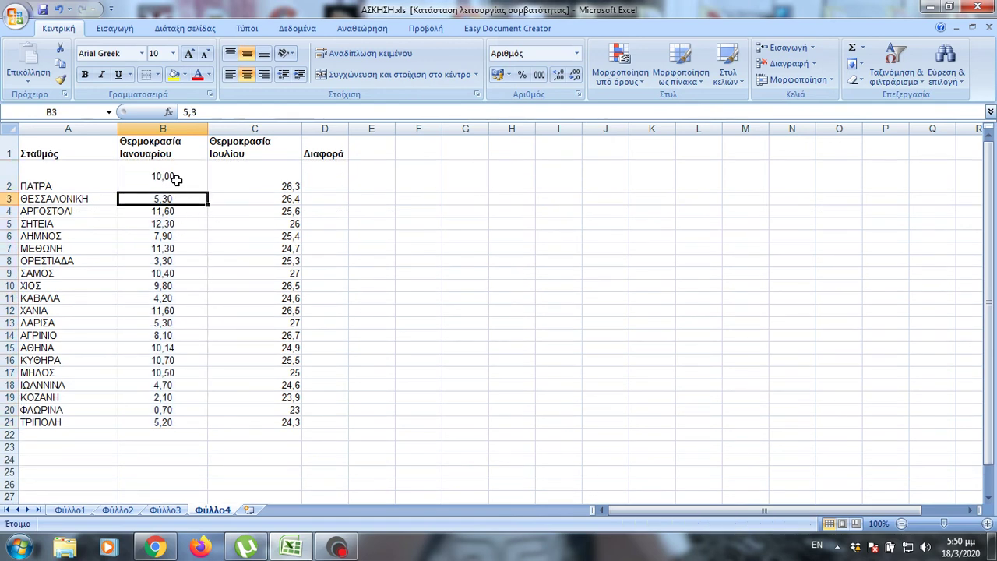
{"action": "left_click", "coordinate": [177, 180]}
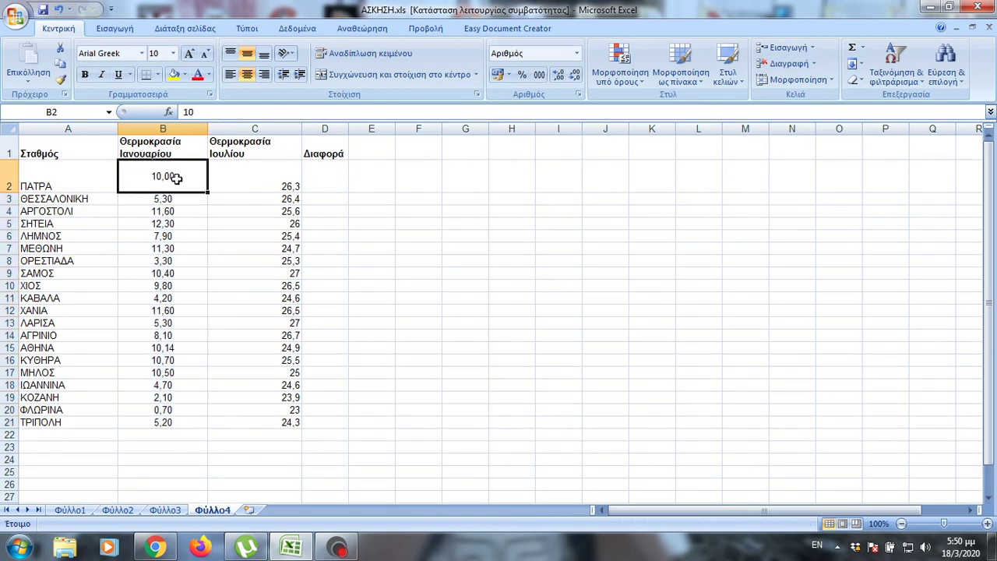
{"action": "left_click", "coordinate": [333, 151]}
Give the Διαφορά header in D1 vertical text orientation, letters stacked top to bottom.
{"action": "right_click", "coordinate": [333, 151]}
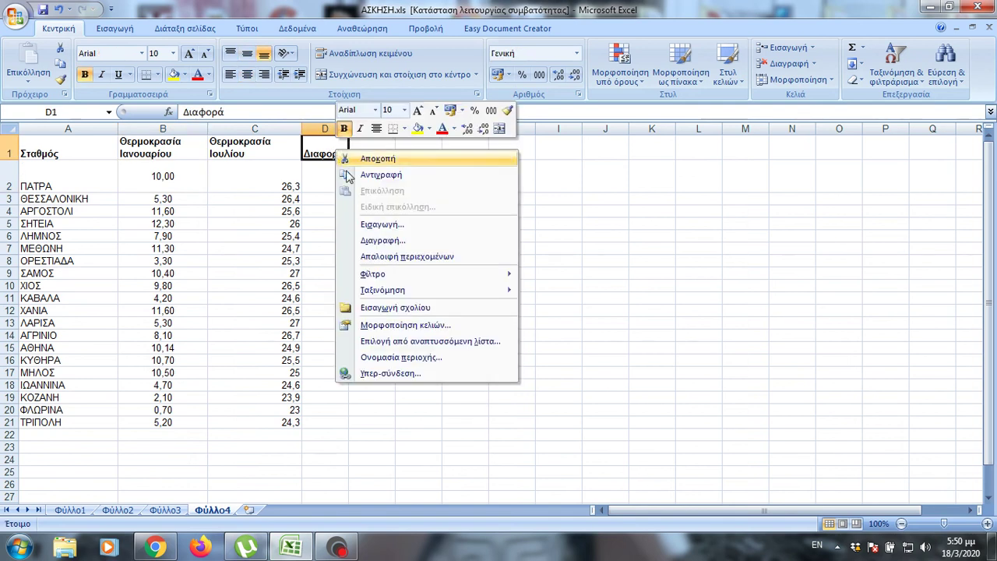
{"action": "left_click", "coordinate": [387, 327]}
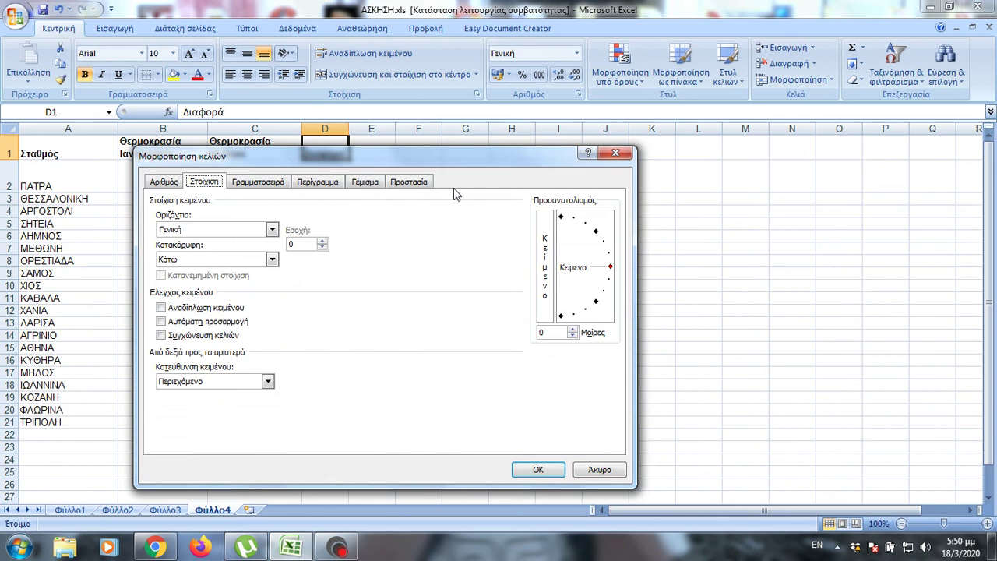
{"action": "left_click_drag", "start_coordinate": [462, 163], "coordinate": [497, 136]}
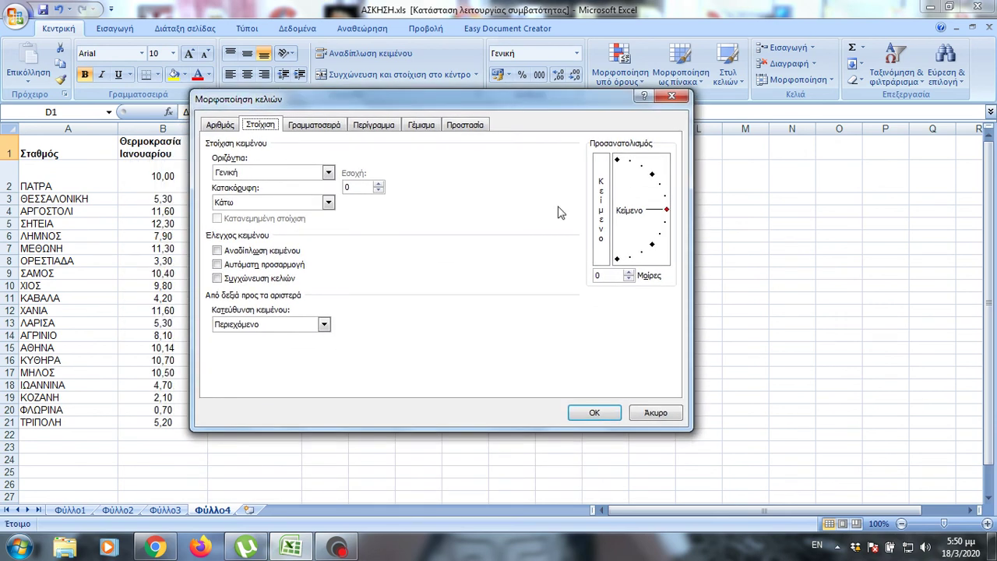
{"action": "left_click", "coordinate": [601, 189]}
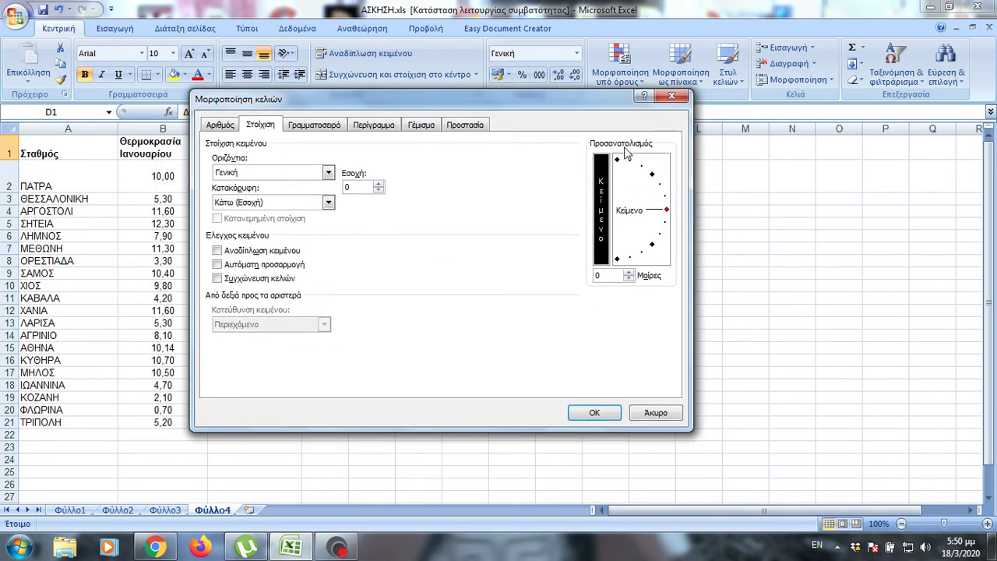
{"action": "left_click", "coordinate": [593, 413]}
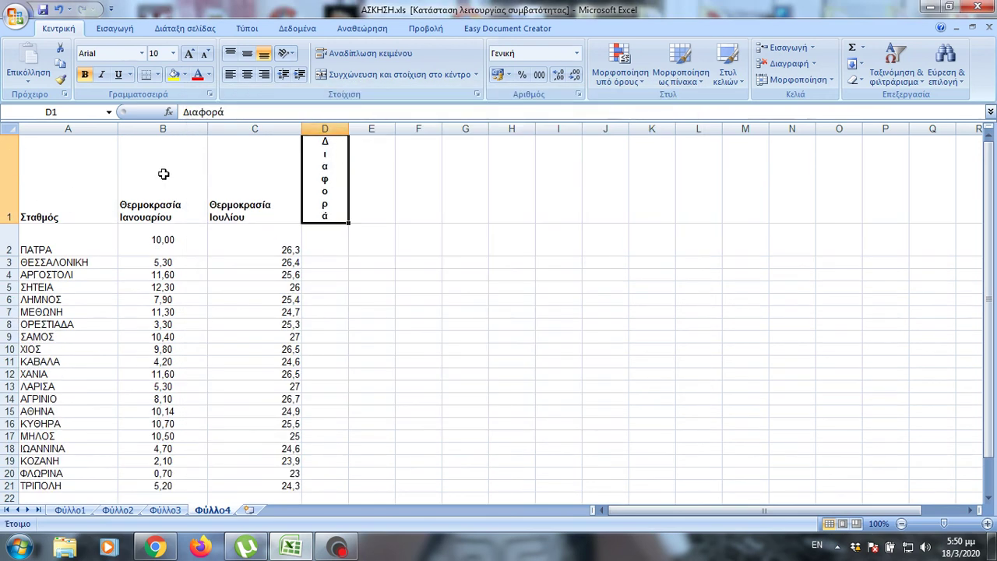
{"action": "left_click", "coordinate": [68, 189]}
Tilt the Σταθμός header in A1 to a 45° text orientation.
{"action": "right_click", "coordinate": [68, 189]}
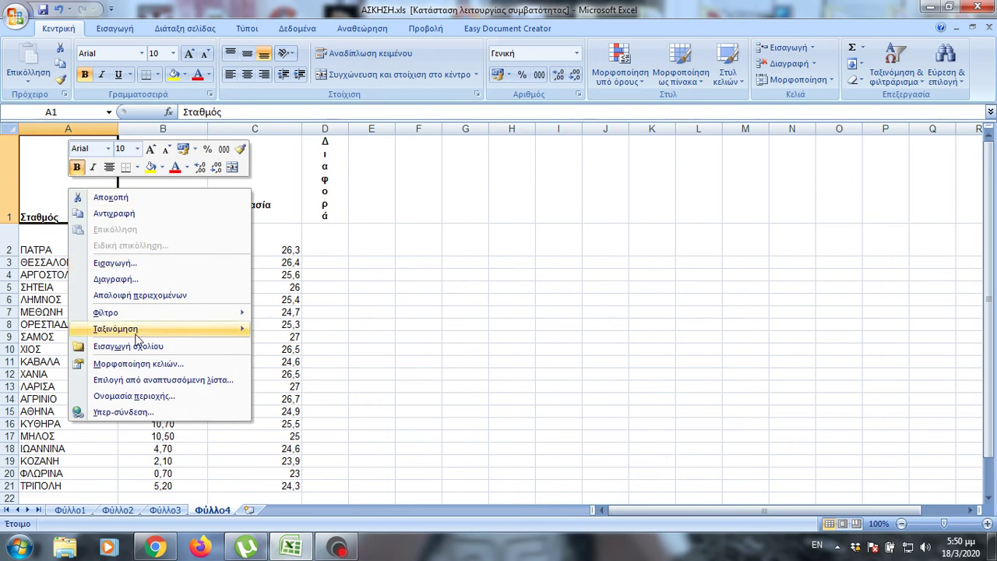
{"action": "left_click", "coordinate": [152, 364]}
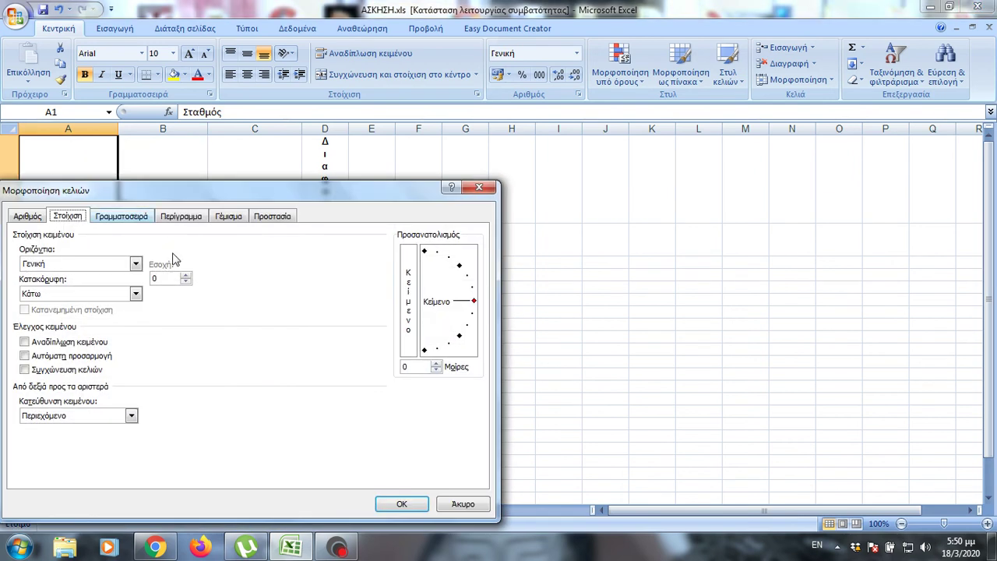
{"action": "left_click_drag", "start_coordinate": [474, 301], "coordinate": [463, 269]}
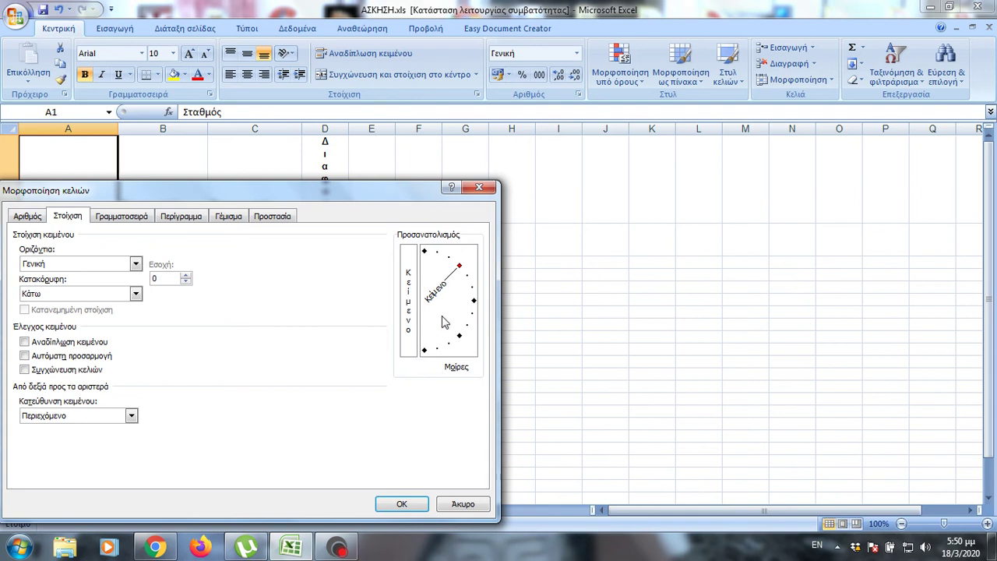
{"action": "left_click_drag", "start_coordinate": [352, 192], "coordinate": [579, 122]}
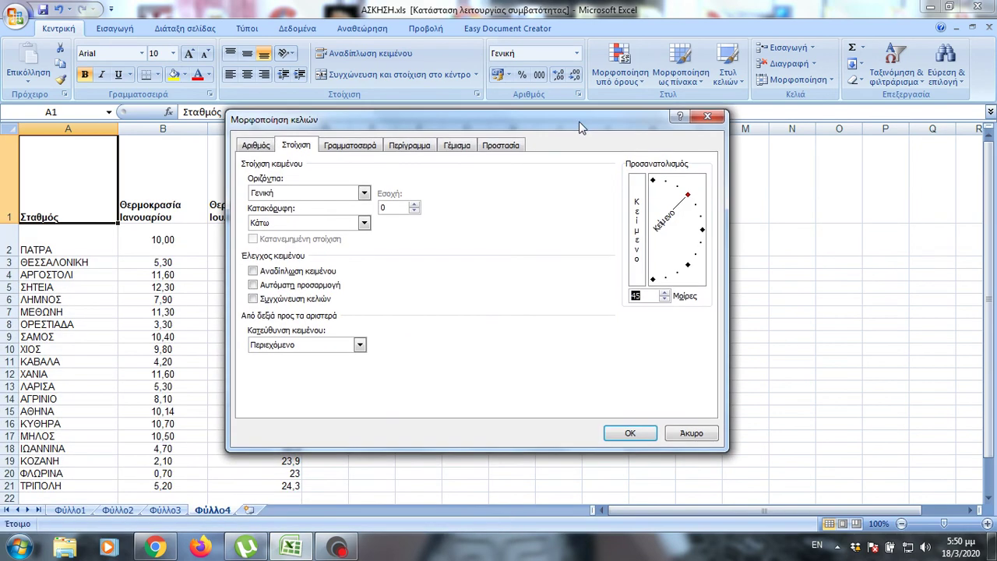
{"action": "left_click", "coordinate": [630, 433]}
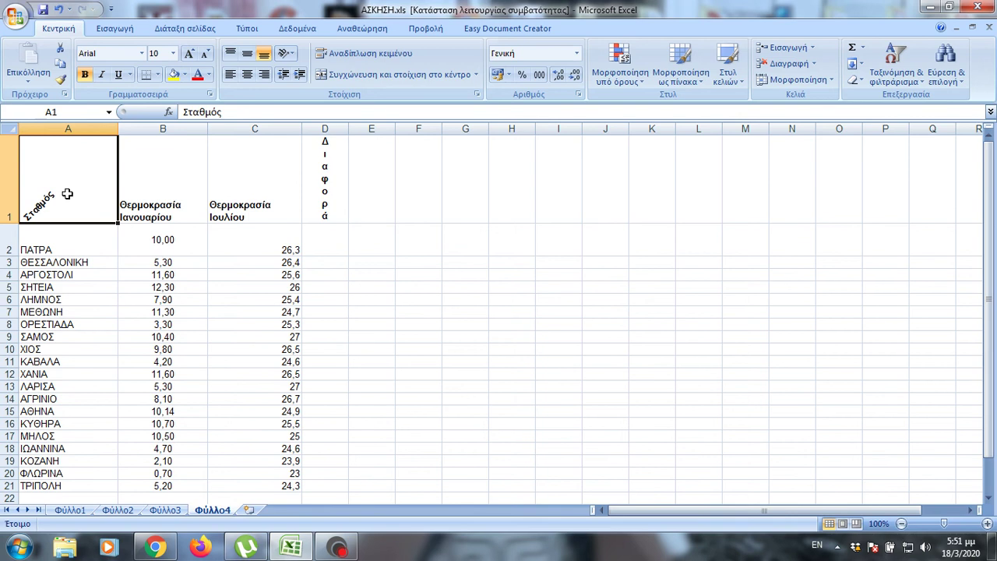
Centre the Σταθμός header in A1 both horizontally and vertically.
{"action": "right_click", "coordinate": [67, 194]}
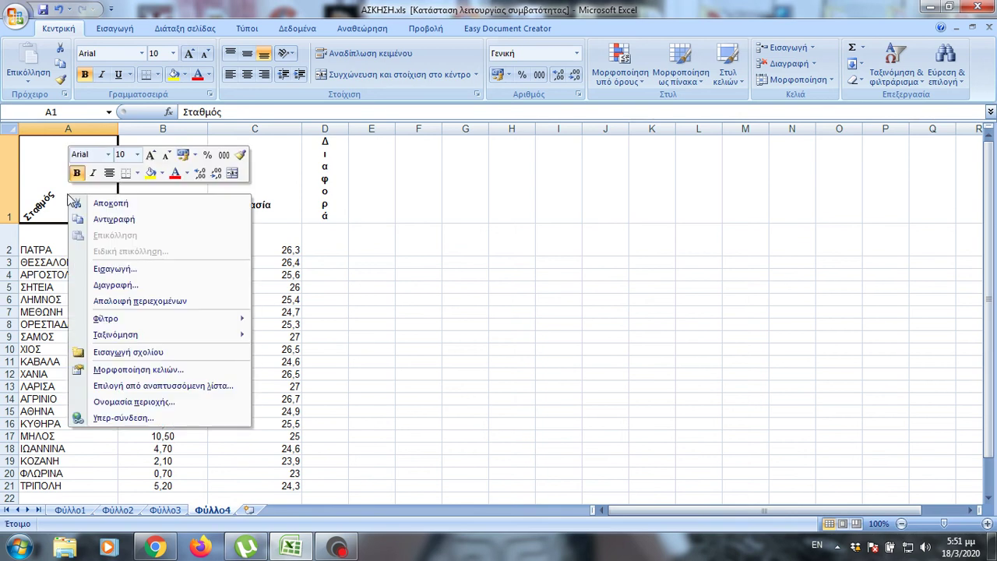
{"action": "left_click", "coordinate": [167, 367]}
{"action": "left_click_drag", "start_coordinate": [276, 194], "coordinate": [627, 110]}
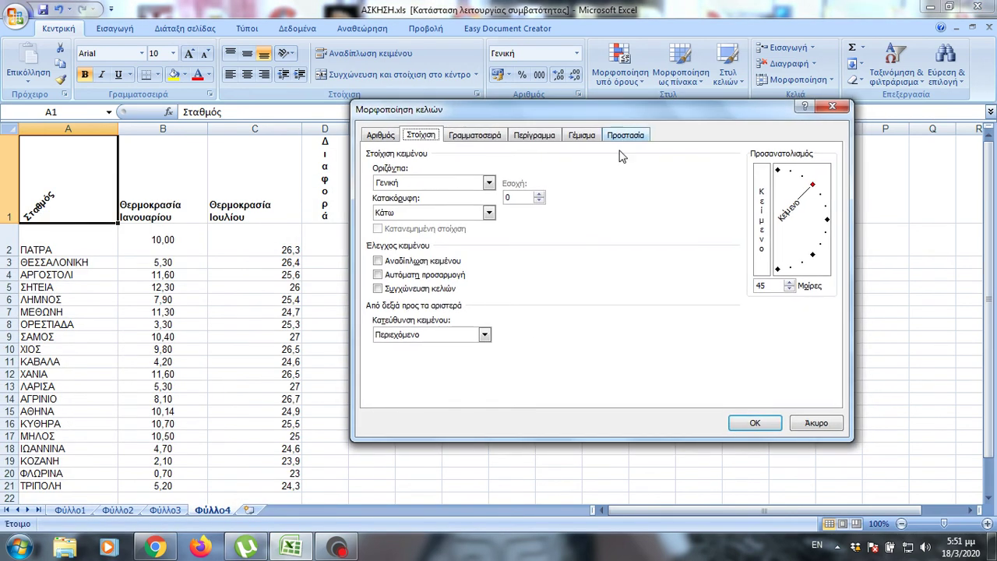
{"action": "left_click", "coordinate": [488, 182]}
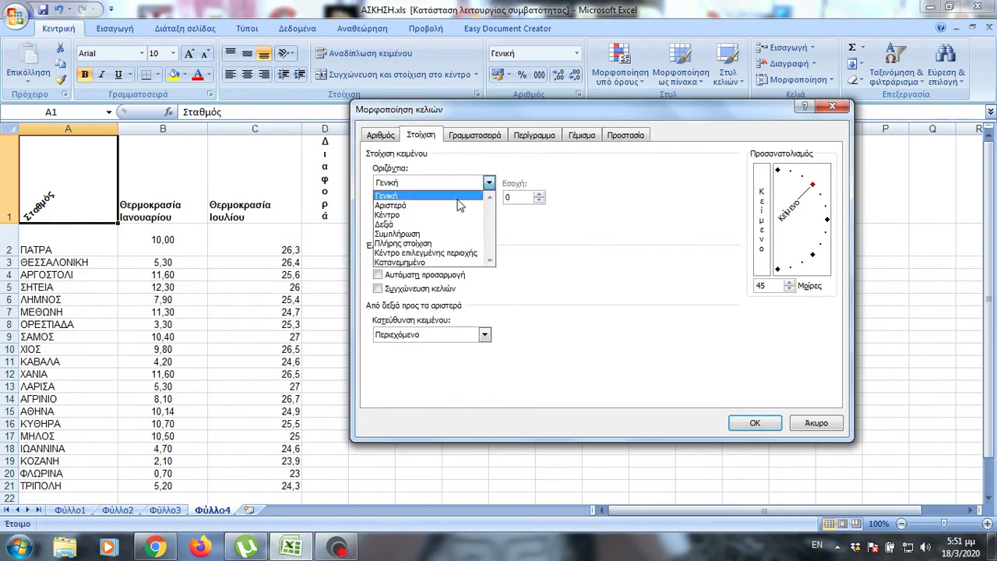
{"action": "left_click", "coordinate": [420, 214]}
{"action": "left_click", "coordinate": [489, 213]}
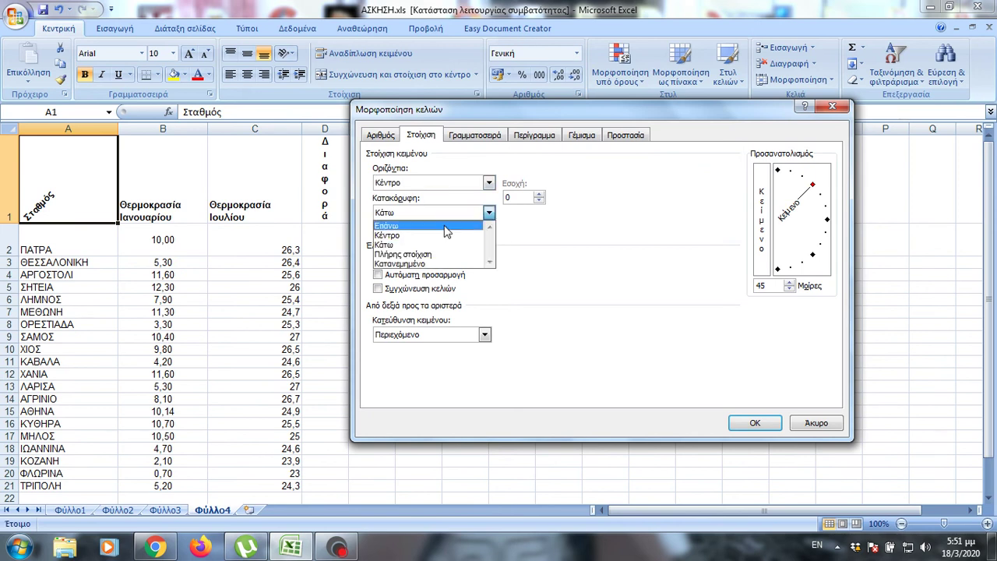
{"action": "left_click", "coordinate": [429, 238]}
{"action": "left_click", "coordinate": [748, 423]}
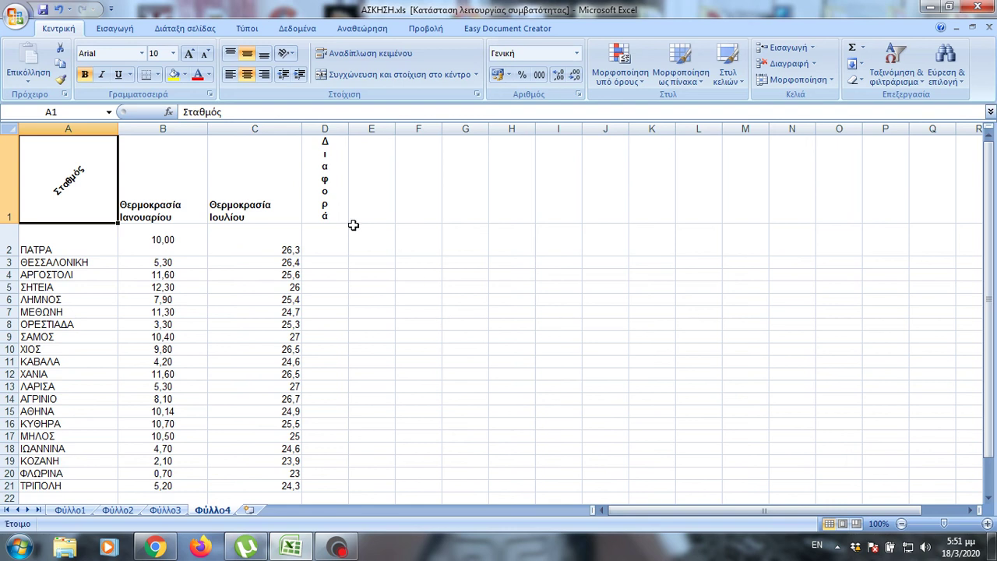
{"action": "left_click", "coordinate": [323, 198]}
Look at D1's font settings in Format Cells, then close without changes.
{"action": "right_click", "coordinate": [324, 200]}
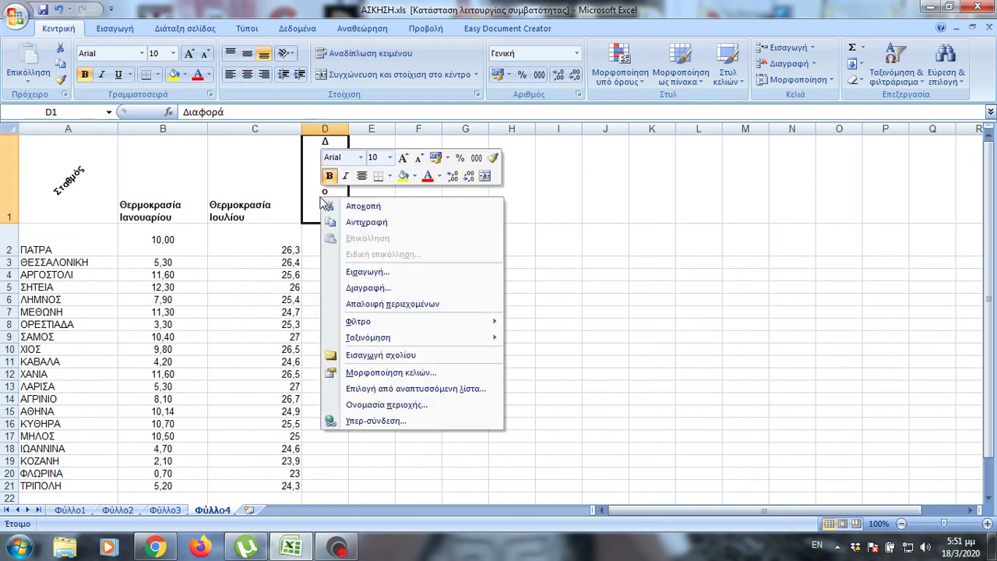
{"action": "left_click", "coordinate": [385, 372]}
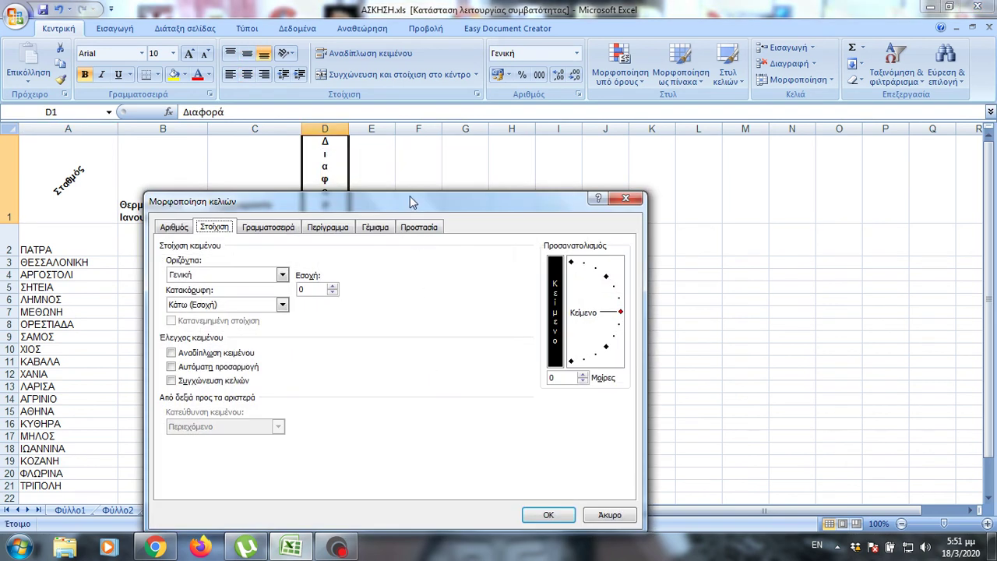
{"action": "left_click_drag", "start_coordinate": [410, 197], "coordinate": [575, 110]}
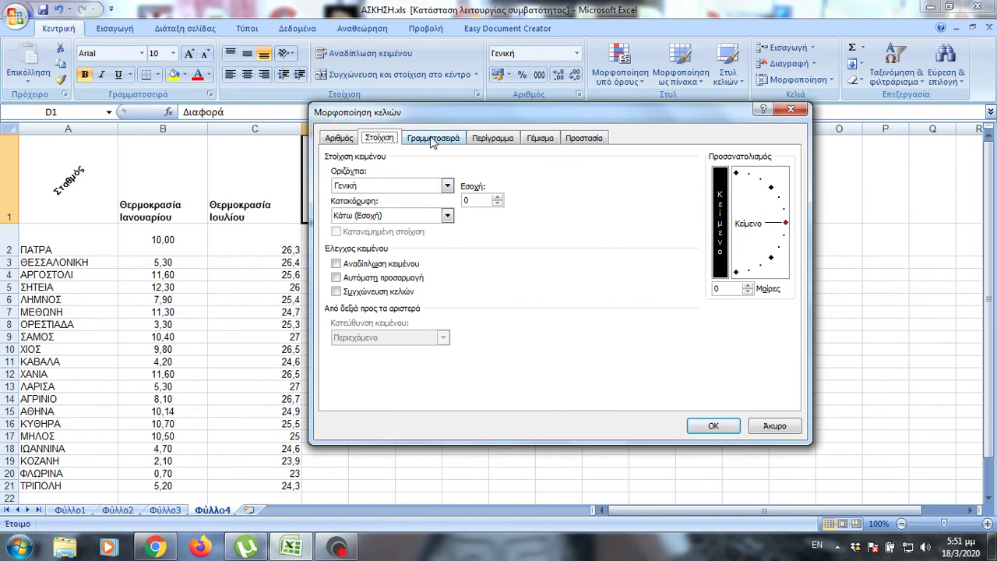
{"action": "left_click", "coordinate": [432, 140]}
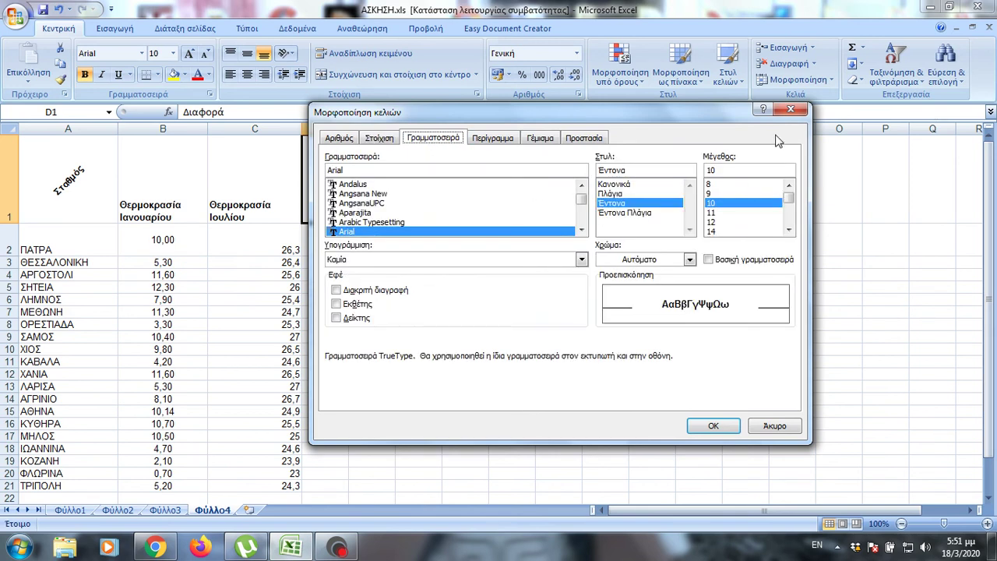
{"action": "left_click", "coordinate": [789, 113]}
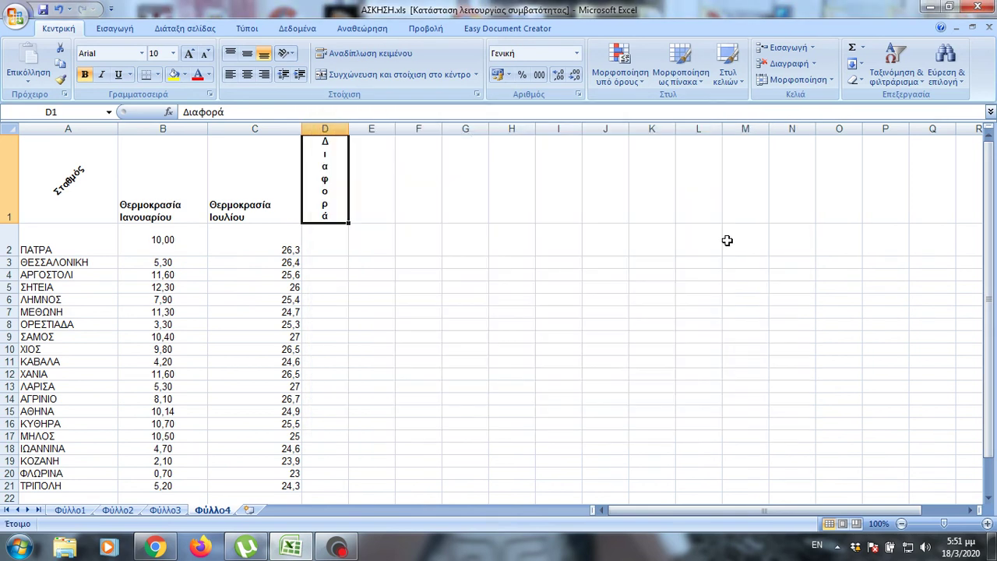
Set the font size of headers A1:D1 to 14 points.
{"action": "left_click", "coordinate": [59, 174]}
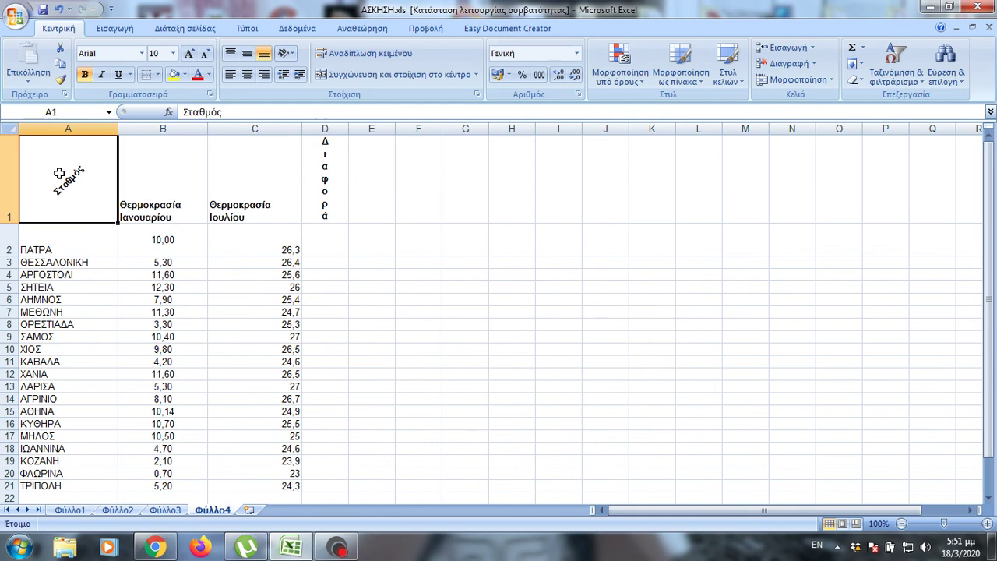
{"action": "left_click_drag", "start_coordinate": [113, 175], "coordinate": [327, 182]}
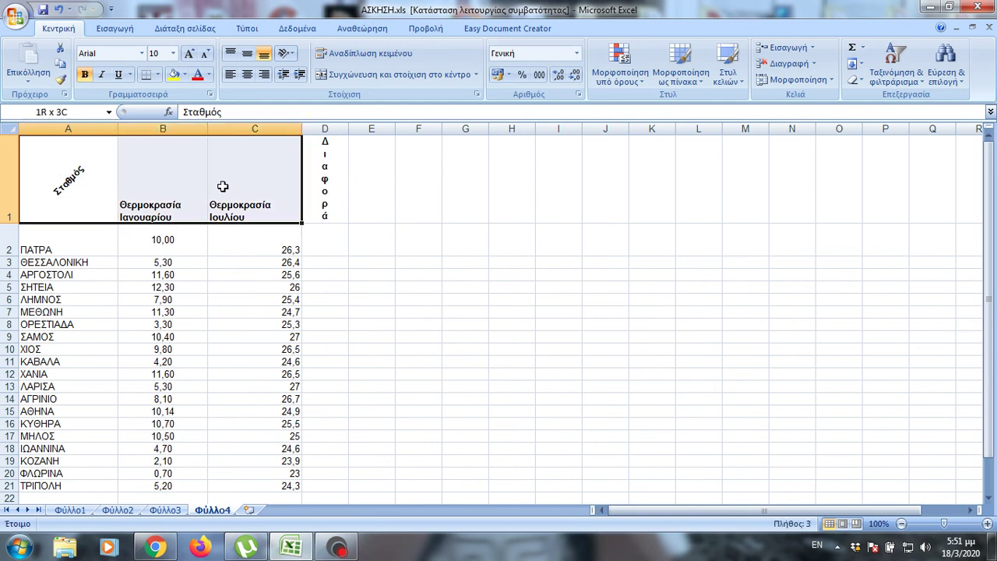
{"action": "right_click", "coordinate": [305, 191]}
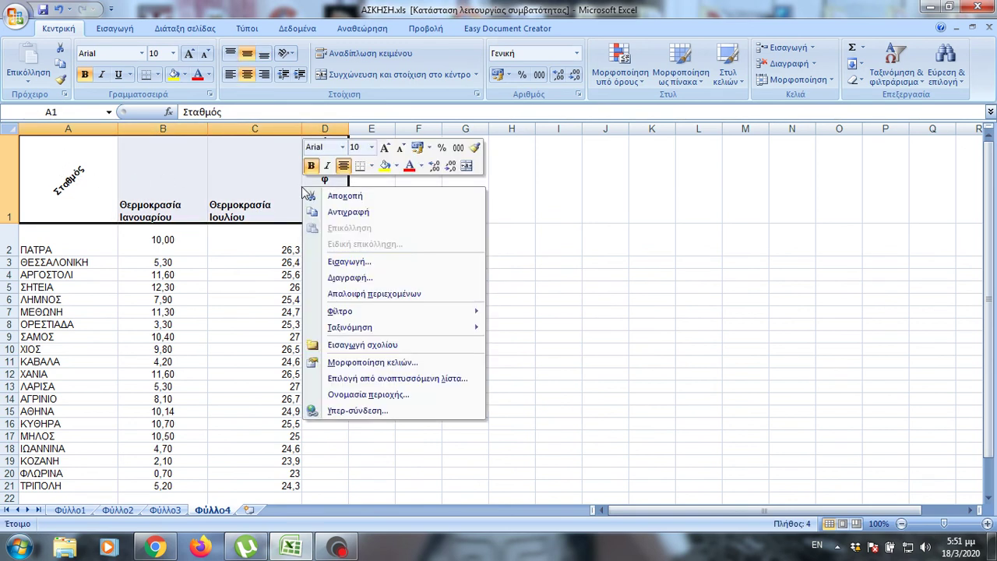
{"action": "left_click", "coordinate": [390, 363]}
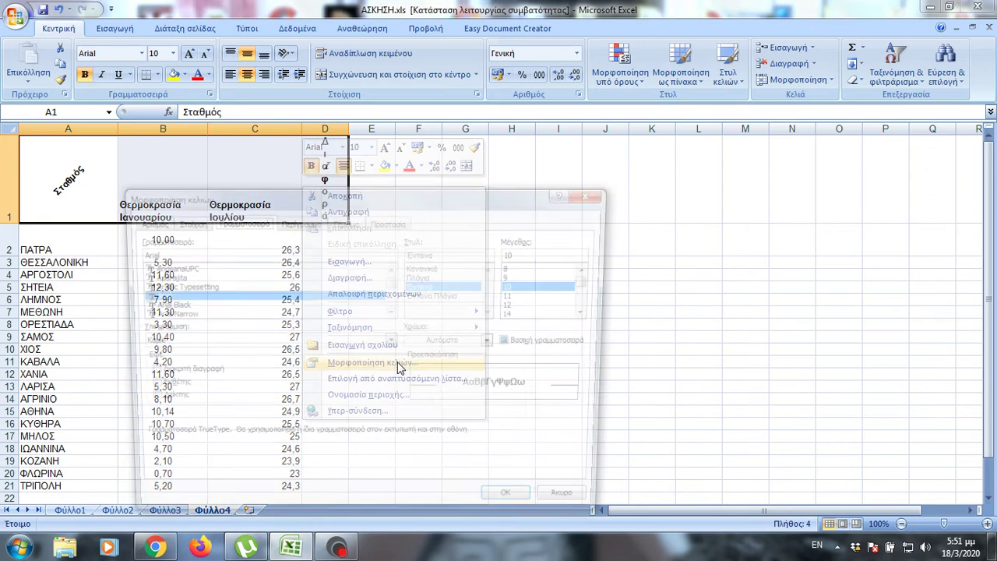
{"action": "left_click_drag", "start_coordinate": [417, 199], "coordinate": [546, 126]}
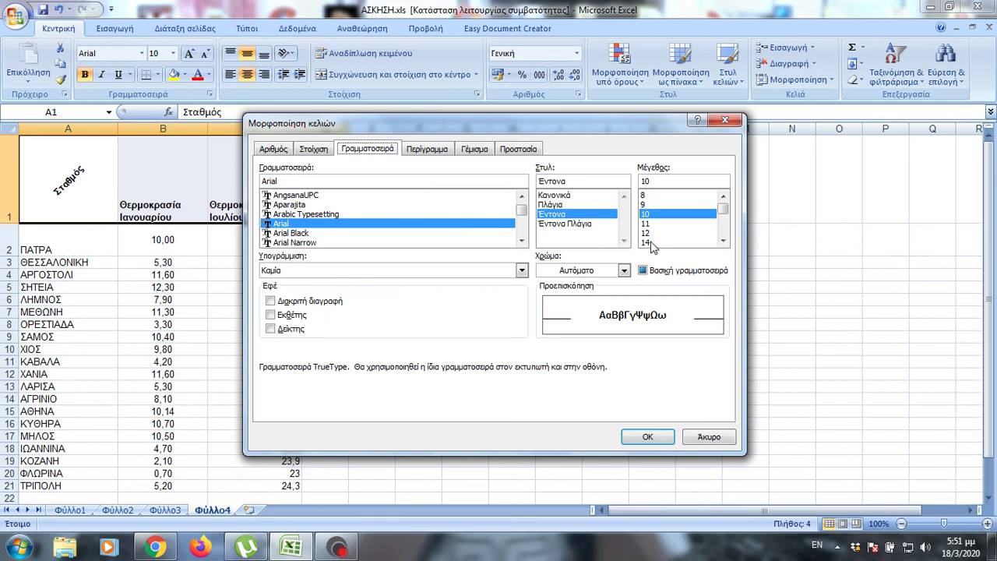
{"action": "left_click", "coordinate": [647, 243]}
{"action": "left_click", "coordinate": [648, 436]}
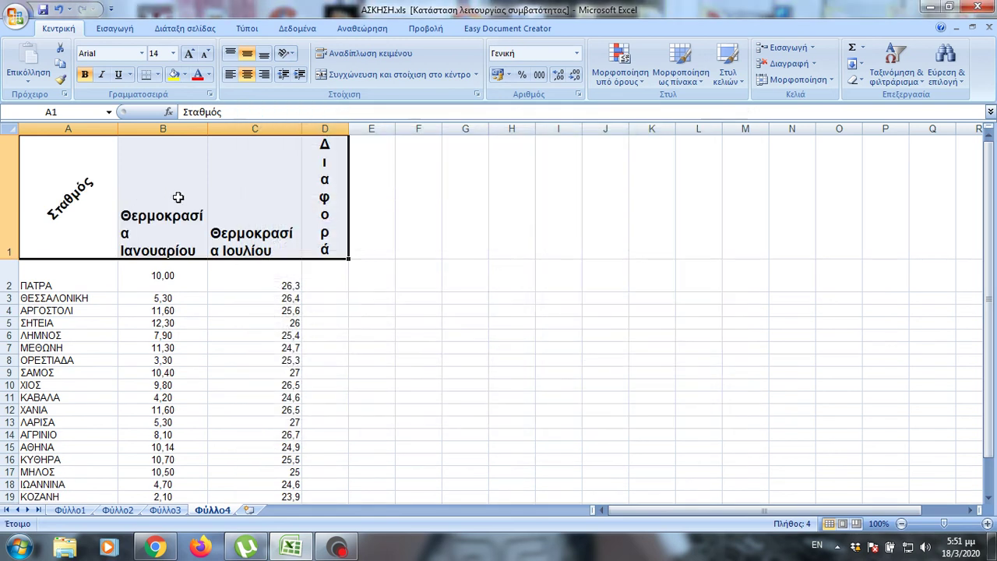
Widen columns C and B so each temperature header wraps onto just two lines.
{"action": "left_click_drag", "start_coordinate": [301, 130], "coordinate": [343, 130]}
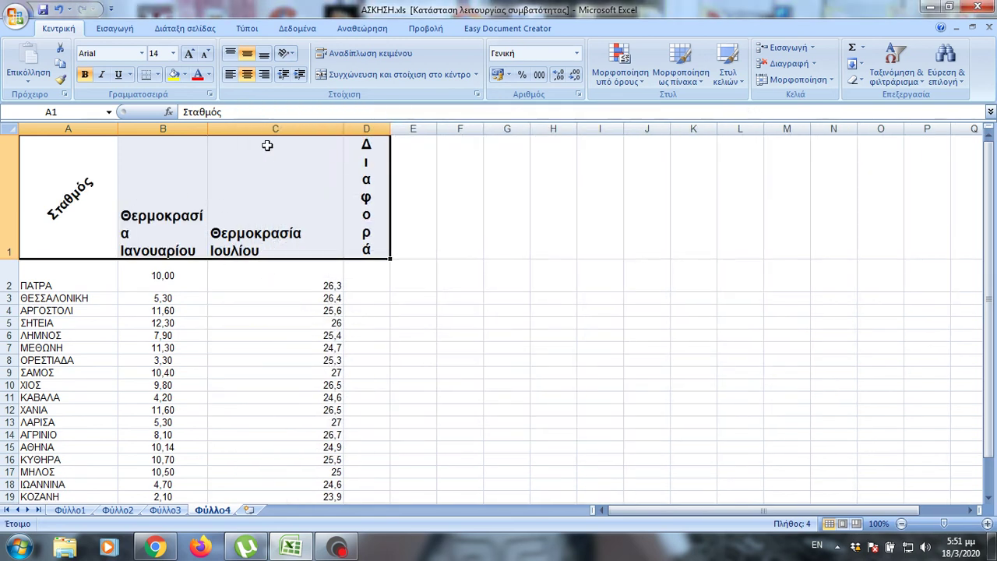
{"action": "left_click_drag", "start_coordinate": [208, 129], "coordinate": [254, 129]}
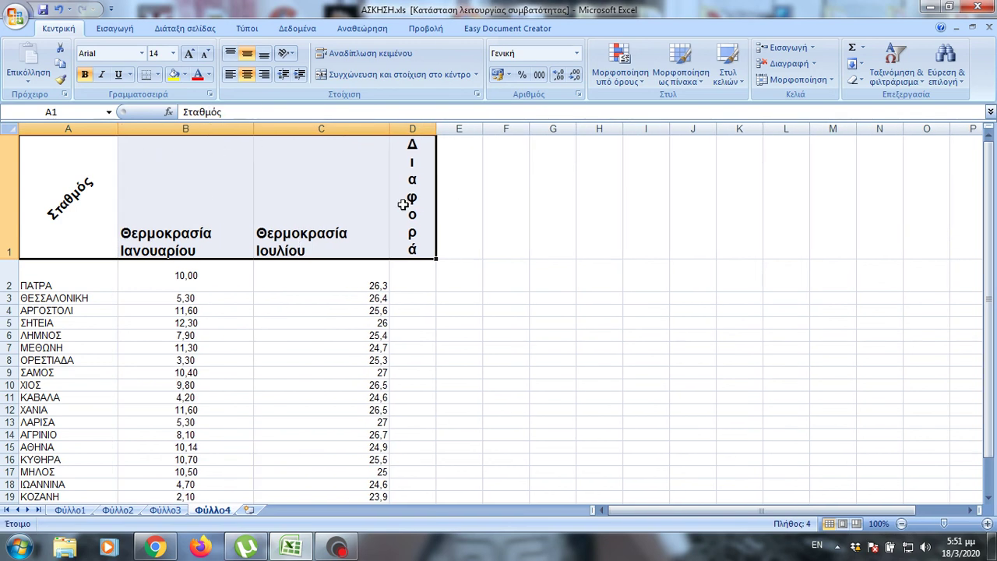
{"action": "left_click", "coordinate": [577, 224]}
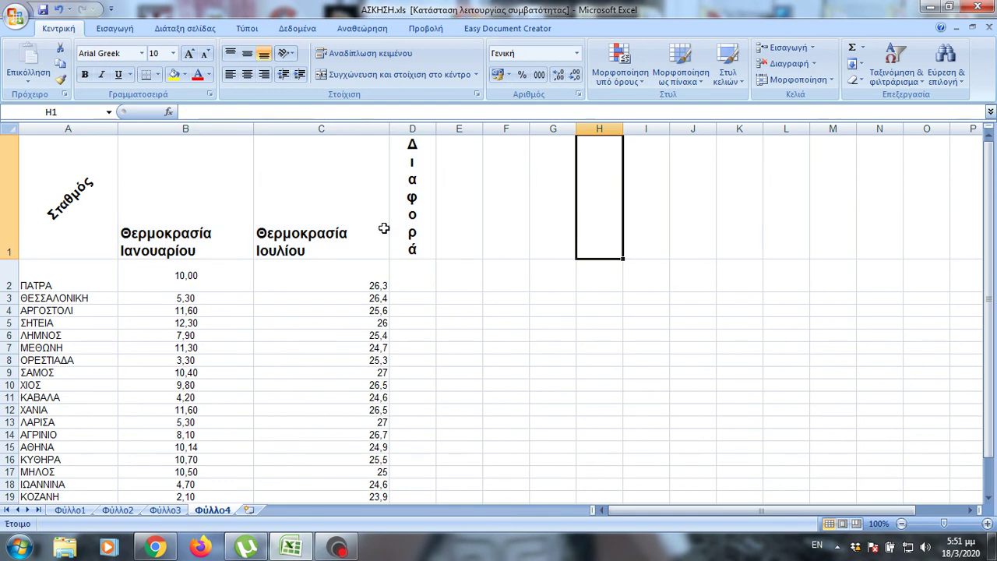
{"action": "left_click", "coordinate": [16, 22]}
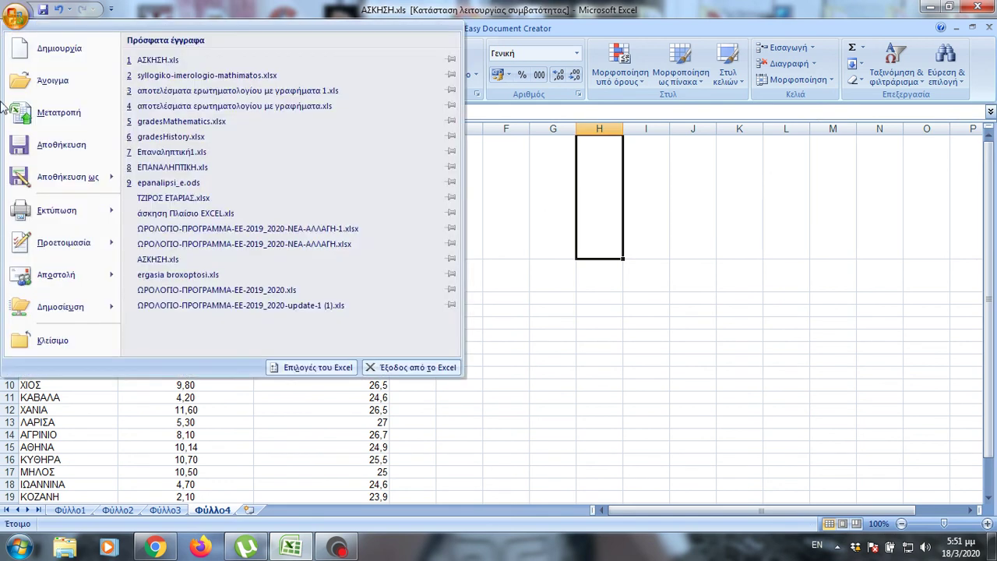
{"action": "mouse_move", "coordinate": [105, 210]}
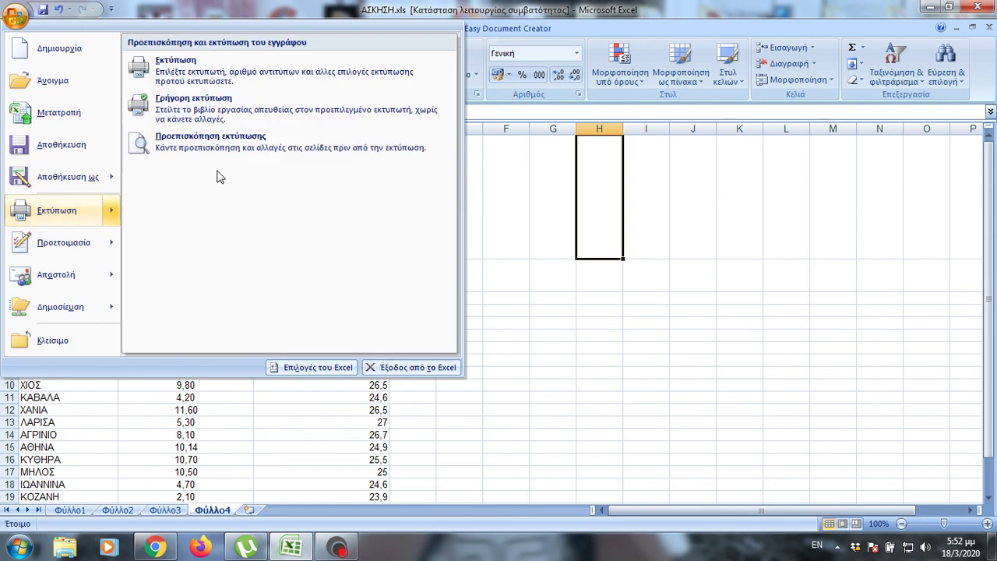
{"action": "left_click", "coordinate": [211, 143]}
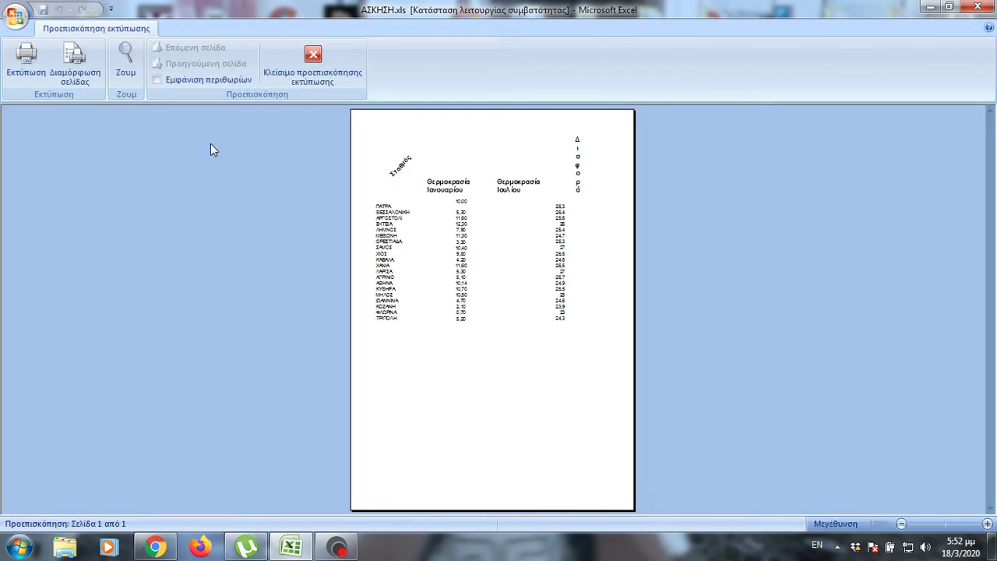
{"action": "left_click", "coordinate": [518, 253]}
{"action": "scroll", "coordinate": [507, 250], "scroll_direction": "up", "scroll_amount": 1}
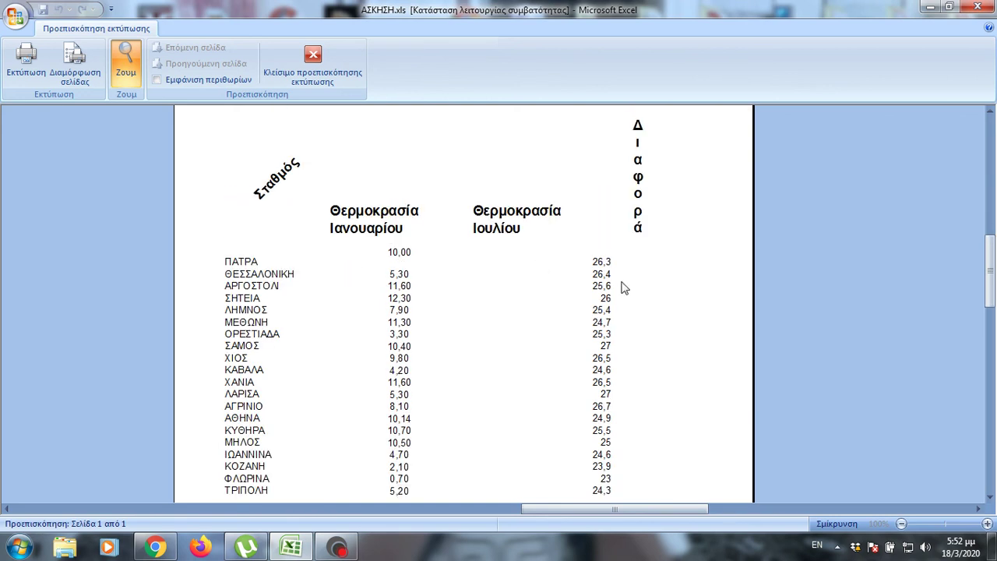
{"action": "left_click", "coordinate": [313, 76]}
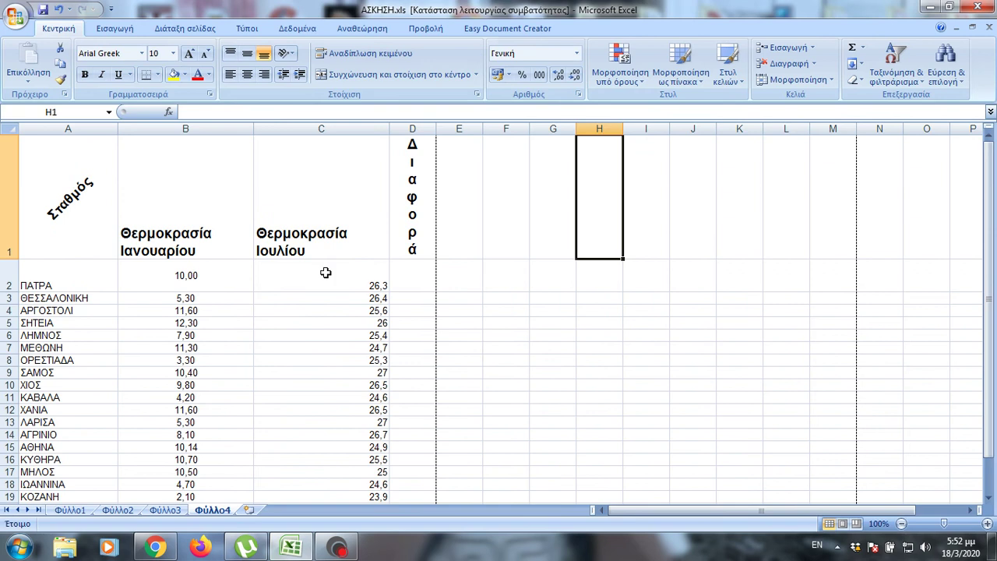
Select table A1:D21 and give it a thick outline border.
{"action": "scroll", "coordinate": [265, 249], "scroll_direction": "down", "scroll_amount": 2}
{"action": "scroll", "coordinate": [279, 257], "scroll_direction": "up", "scroll_amount": 2}
{"action": "mouse_move", "coordinate": [72, 209]}
{"action": "left_mouse_down"}
{"action": "mouse_move", "coordinate": [411, 333]}
{"action": "mouse_move", "coordinate": [404, 402]}
{"action": "left_mouse_up"}
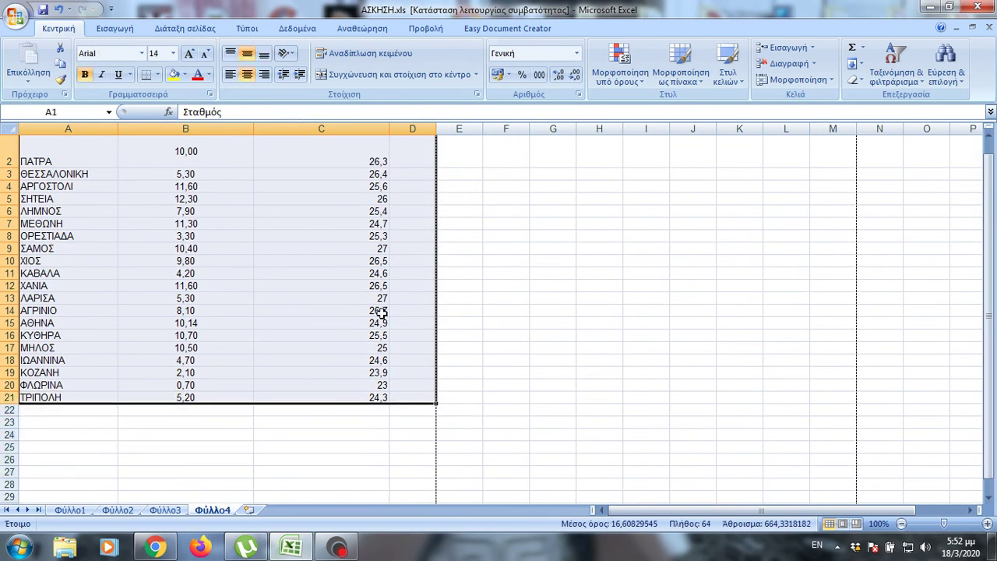
{"action": "right_click", "coordinate": [333, 233]}
{"action": "left_click", "coordinate": [423, 411]}
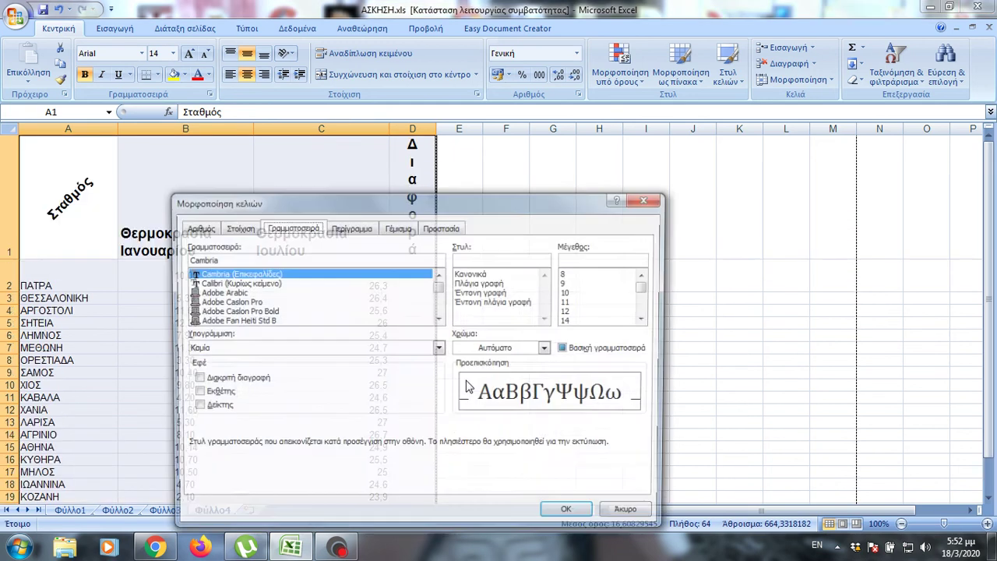
{"action": "left_click_drag", "start_coordinate": [470, 210], "coordinate": [608, 102]}
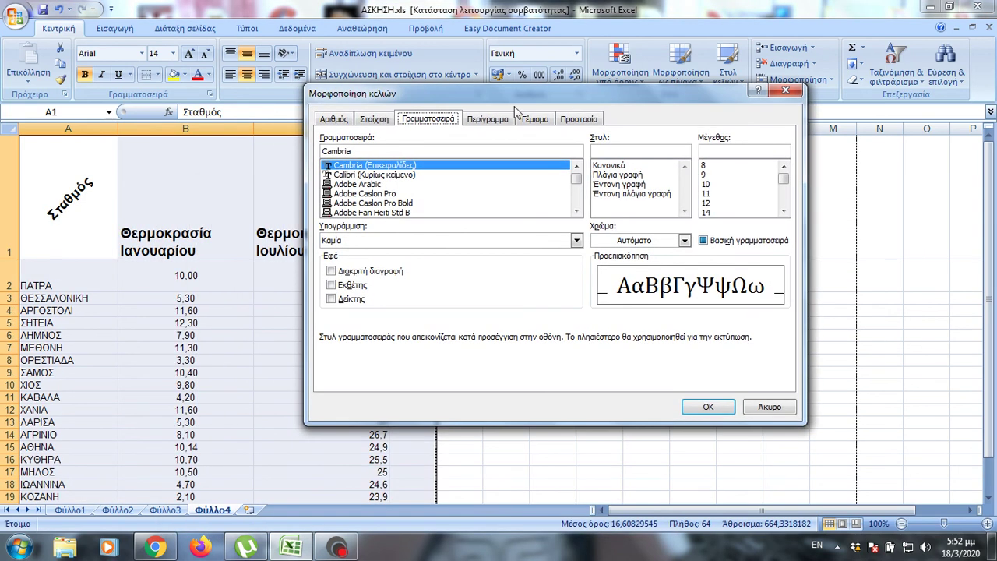
{"action": "left_click", "coordinate": [496, 125]}
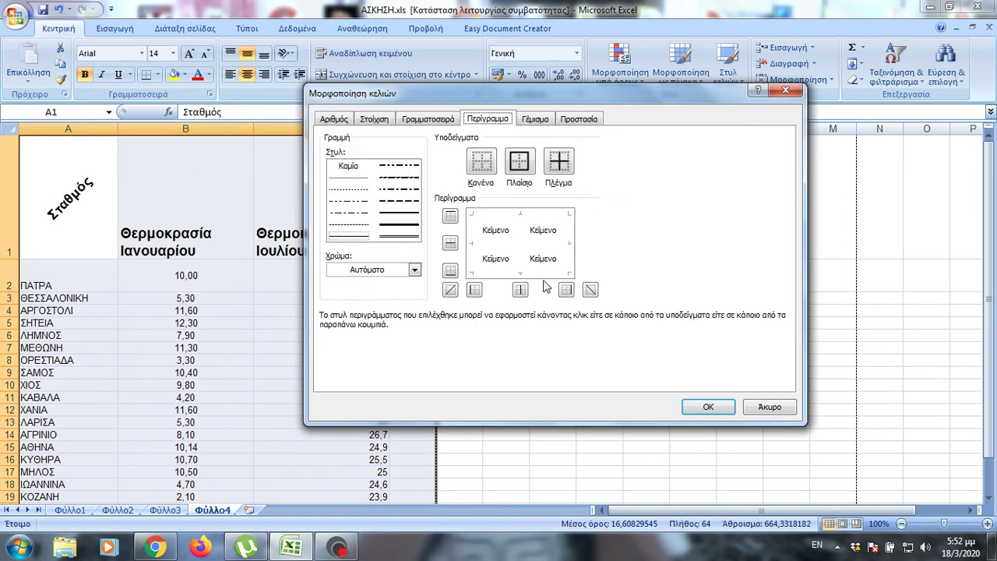
{"action": "left_click", "coordinate": [408, 228]}
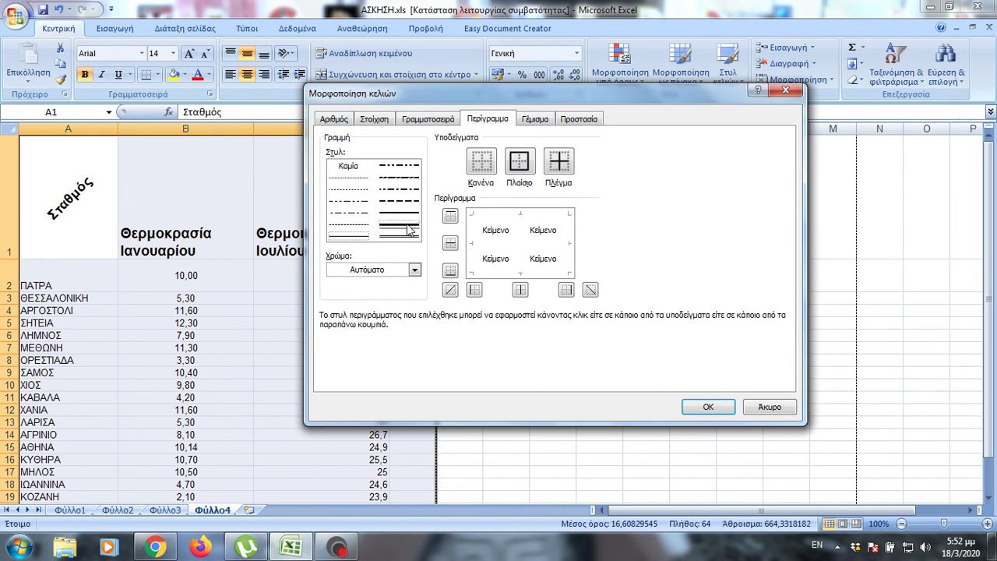
{"action": "left_click", "coordinate": [525, 170]}
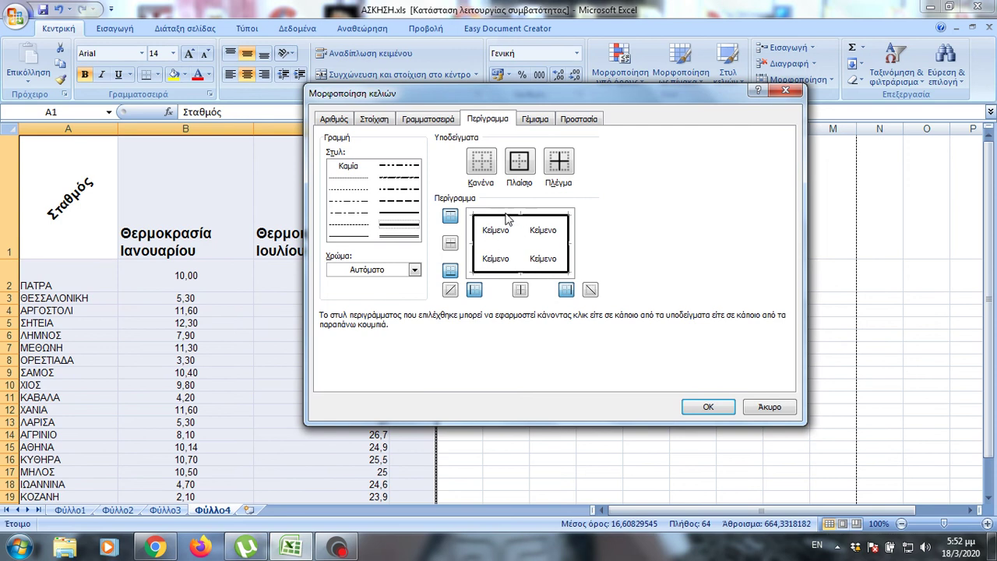
Add inside border lines between all table cells and apply the borders.
{"action": "left_click", "coordinate": [405, 227]}
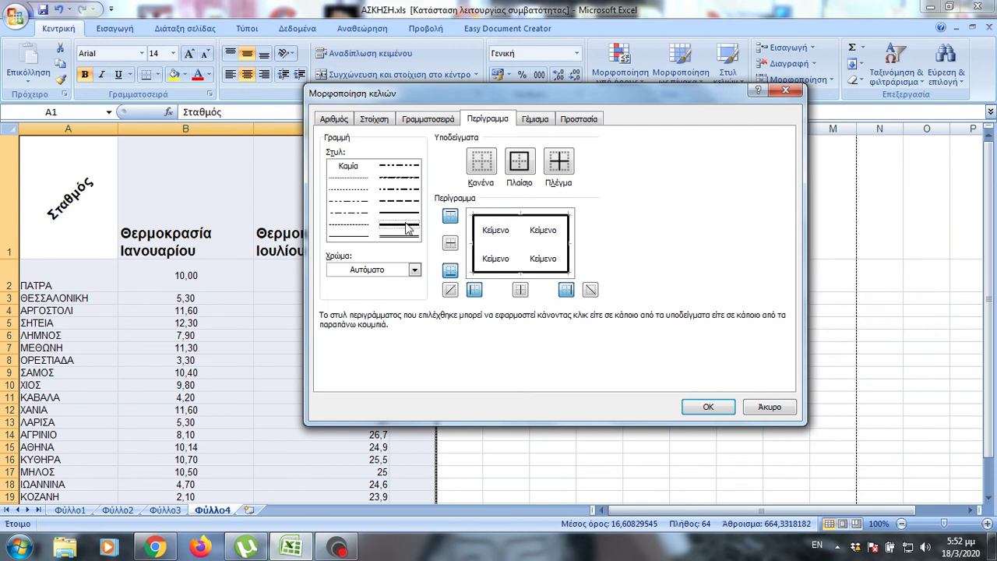
{"action": "left_click", "coordinate": [362, 235]}
{"action": "left_click", "coordinate": [560, 170]}
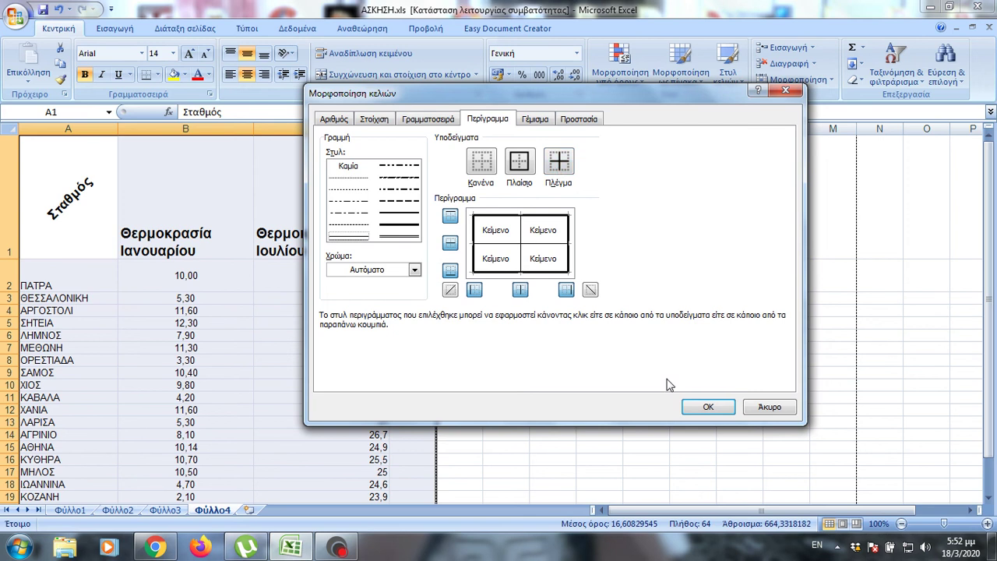
{"action": "left_click", "coordinate": [708, 407]}
{"action": "left_click", "coordinate": [358, 315]}
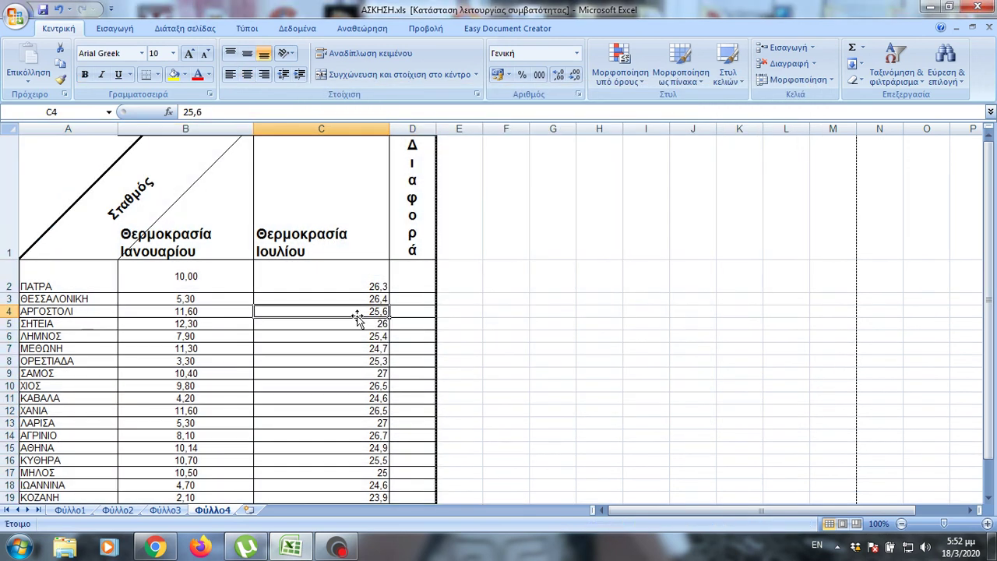
{"action": "scroll", "coordinate": [296, 252], "scroll_direction": "down", "scroll_amount": 2}
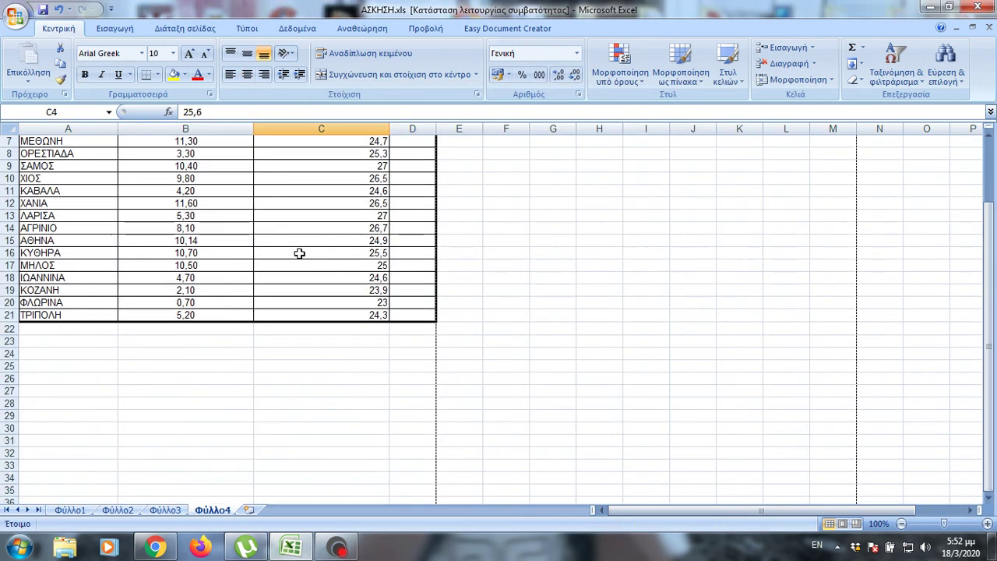
{"action": "scroll", "coordinate": [306, 257], "scroll_direction": "up", "scroll_amount": 2}
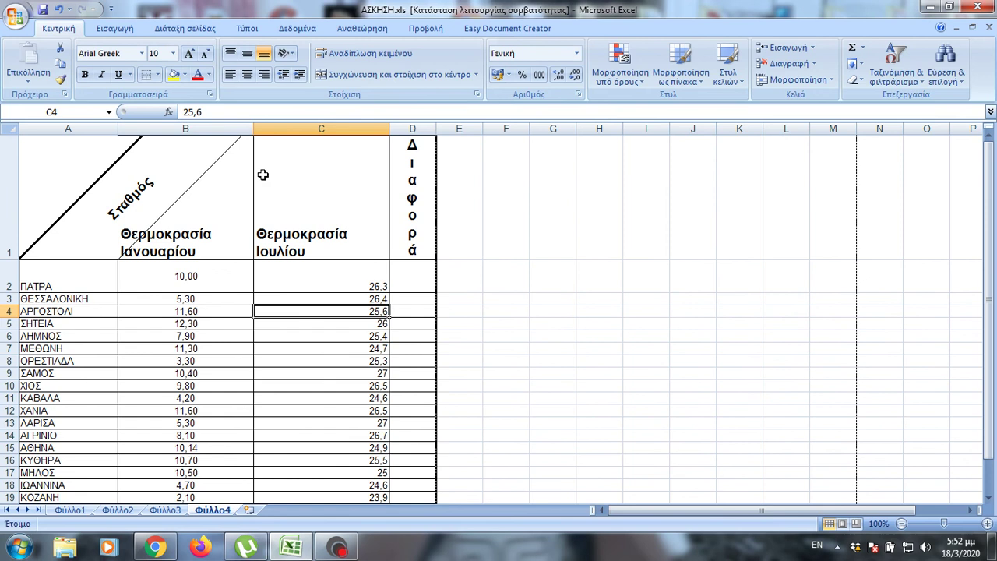
{"action": "left_click", "coordinate": [15, 16]}
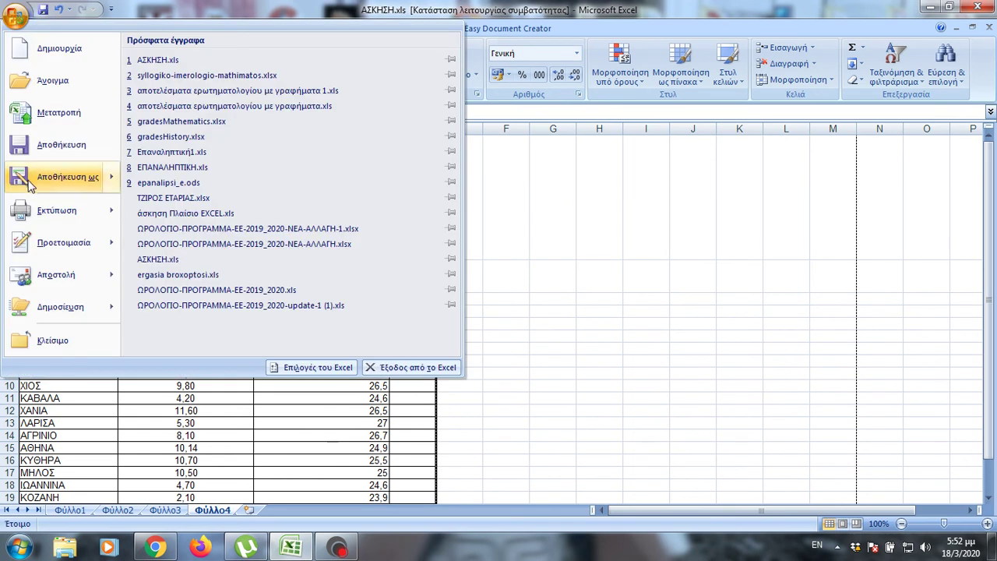
{"action": "mouse_move", "coordinate": [58, 177]}
{"action": "mouse_move", "coordinate": [56, 214]}
{"action": "left_click", "coordinate": [218, 134]}
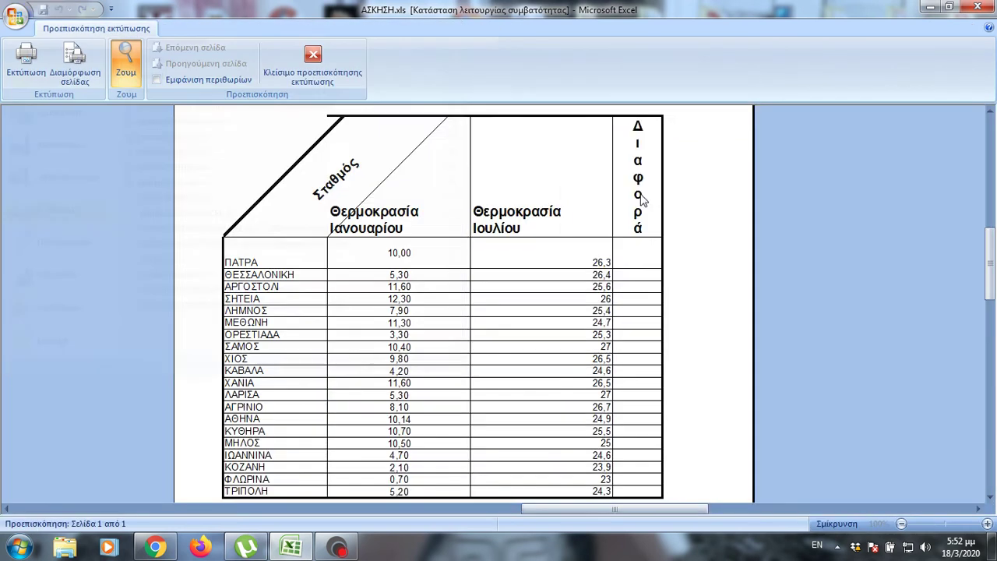
{"action": "scroll", "coordinate": [667, 248], "scroll_direction": "up", "scroll_amount": 1}
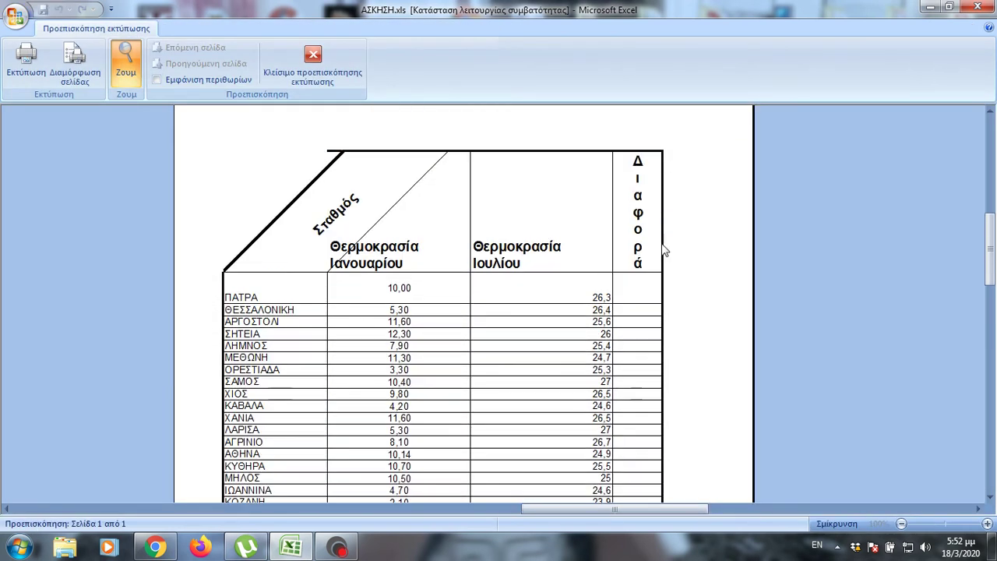
{"action": "left_click", "coordinate": [318, 78]}
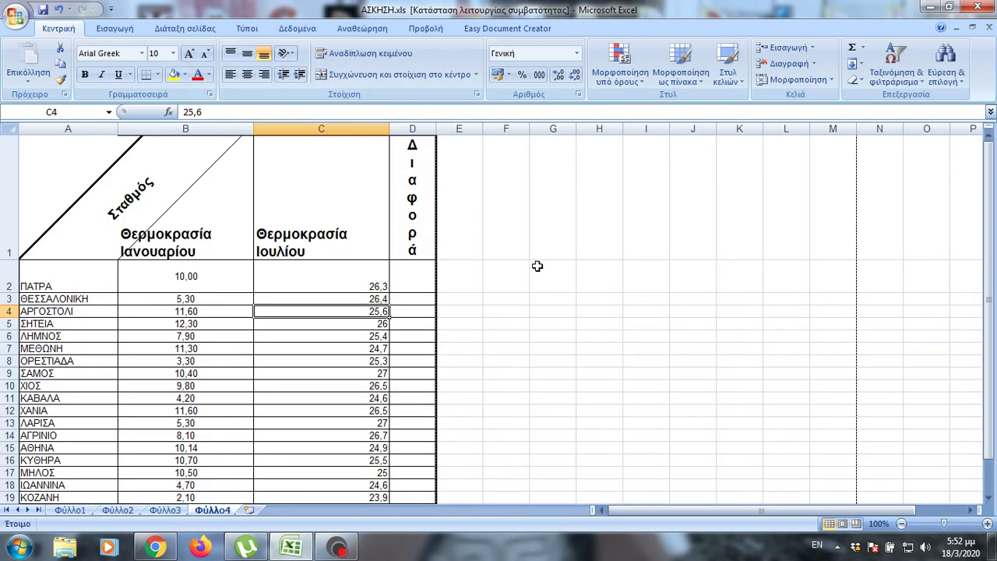
Fill cells A1:D21 with a yellow background colour.
{"action": "mouse_move", "coordinate": [110, 195]}
{"action": "left_mouse_down"}
{"action": "mouse_move", "coordinate": [406, 339]}
{"action": "mouse_move", "coordinate": [406, 398]}
{"action": "left_mouse_up"}
{"action": "right_click", "coordinate": [341, 236]}
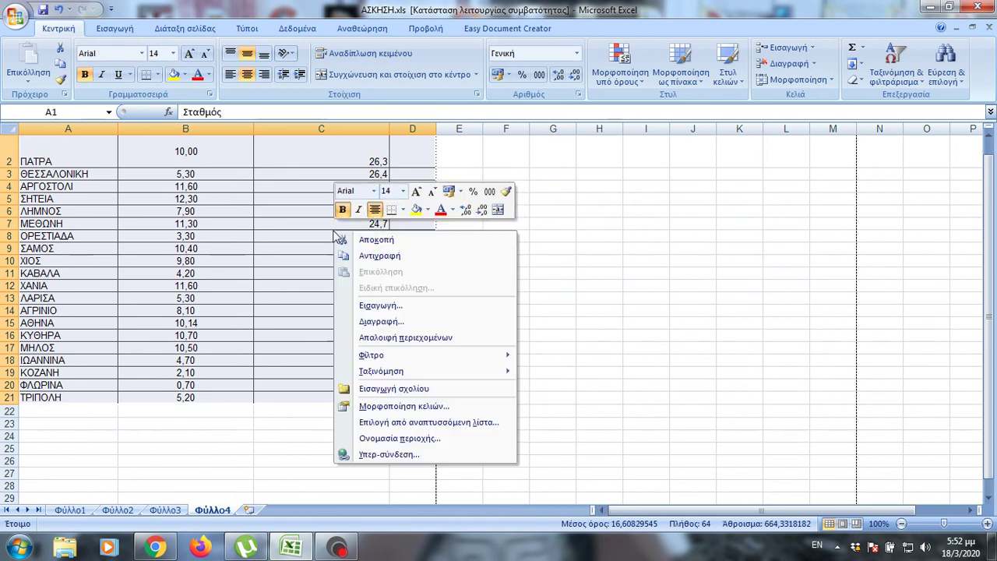
{"action": "left_click", "coordinate": [395, 406]}
{"action": "left_click_drag", "start_coordinate": [500, 214], "coordinate": [667, 98]}
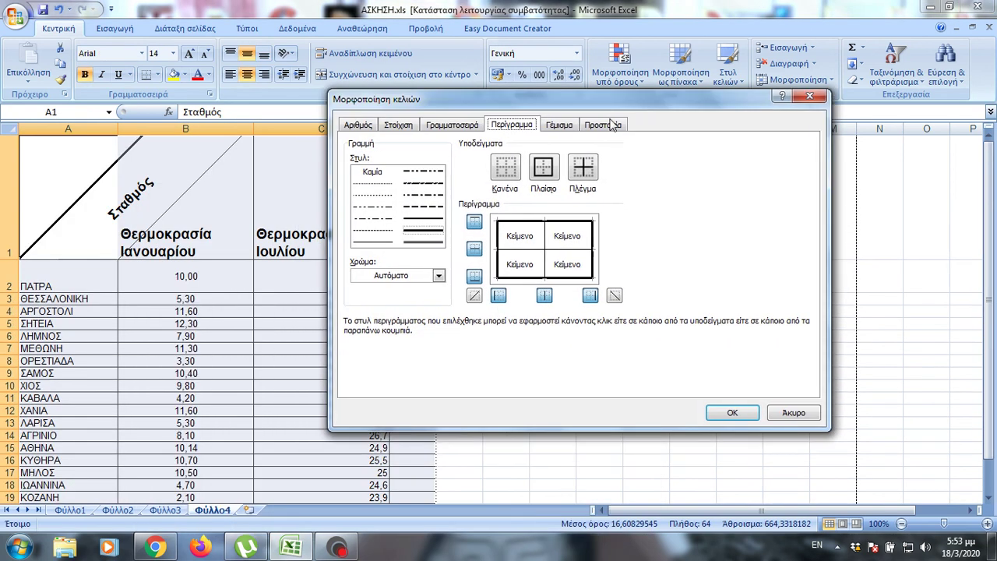
{"action": "left_click", "coordinate": [569, 125]}
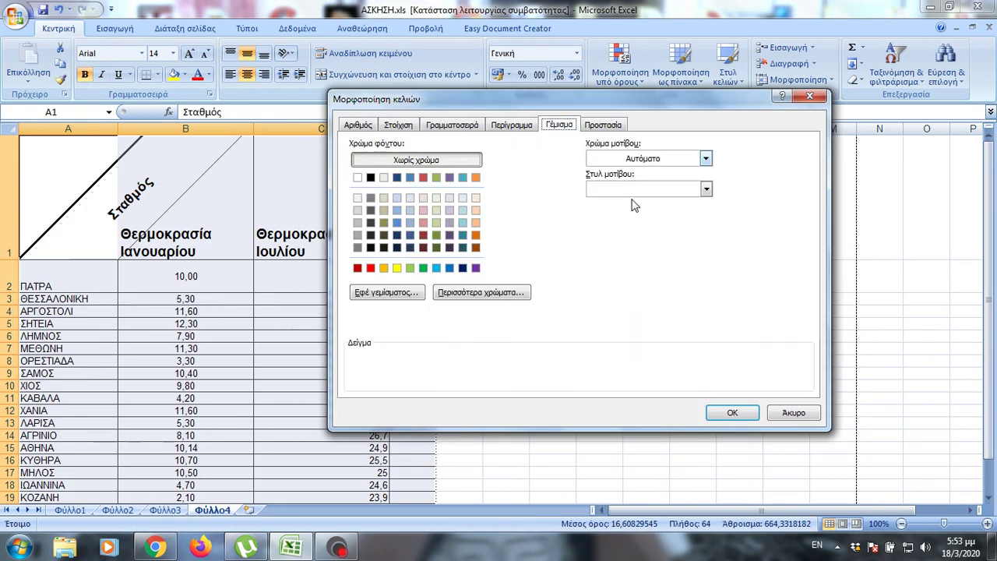
{"action": "left_click", "coordinate": [397, 270]}
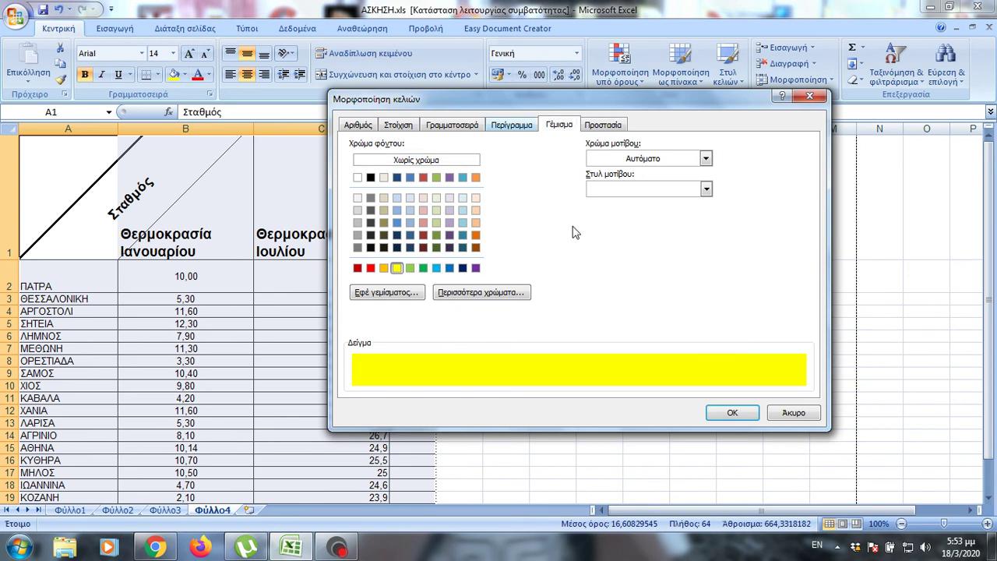
{"action": "left_click", "coordinate": [731, 413]}
{"action": "left_click", "coordinate": [555, 273]}
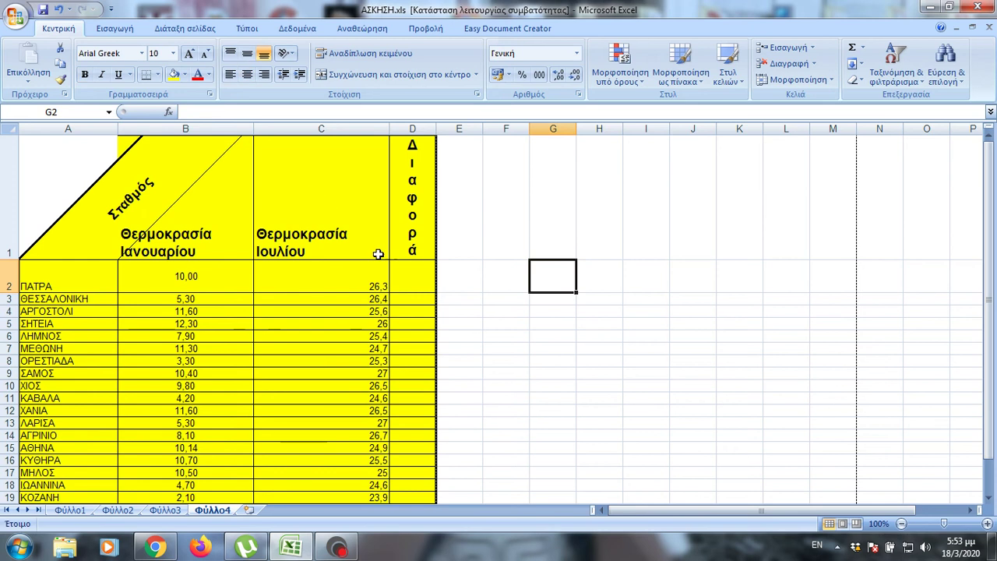
{"action": "scroll", "coordinate": [450, 314], "scroll_direction": "down", "scroll_amount": 3}
Give the header cells A1:D1 a blue font colour through Format Cells.
{"action": "scroll", "coordinate": [449, 315], "scroll_direction": "up", "scroll_amount": 3}
{"action": "left_click_drag", "start_coordinate": [58, 183], "coordinate": [408, 204]}
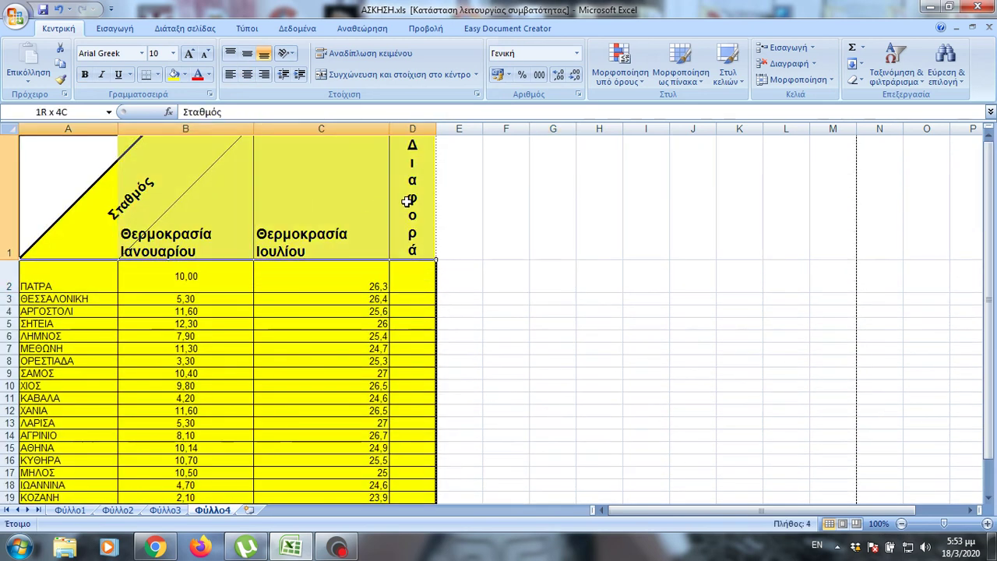
{"action": "right_click", "coordinate": [352, 197]}
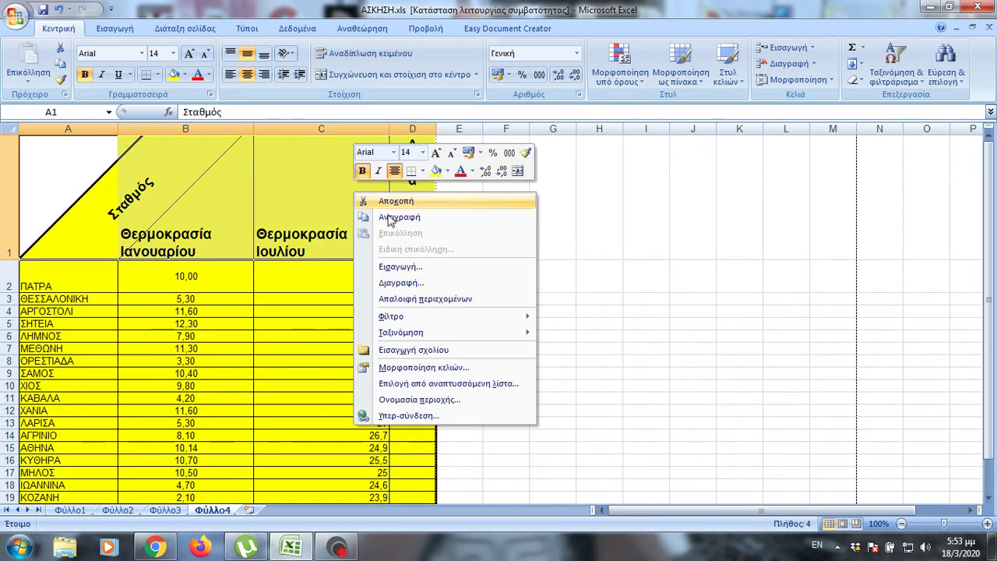
{"action": "left_click", "coordinate": [426, 372]}
{"action": "left_click", "coordinate": [319, 227]}
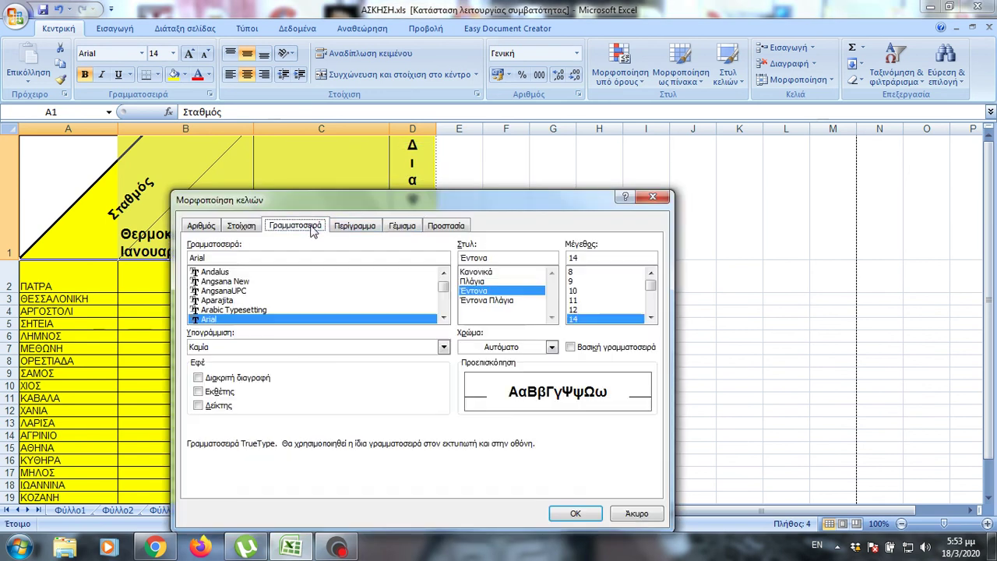
{"action": "left_click", "coordinate": [551, 349]}
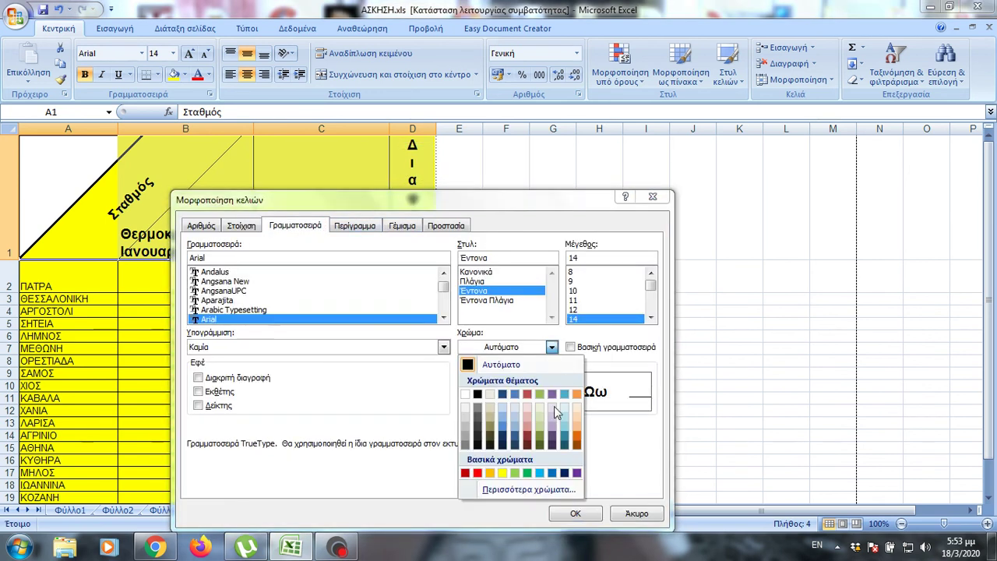
{"action": "left_click", "coordinate": [517, 395]}
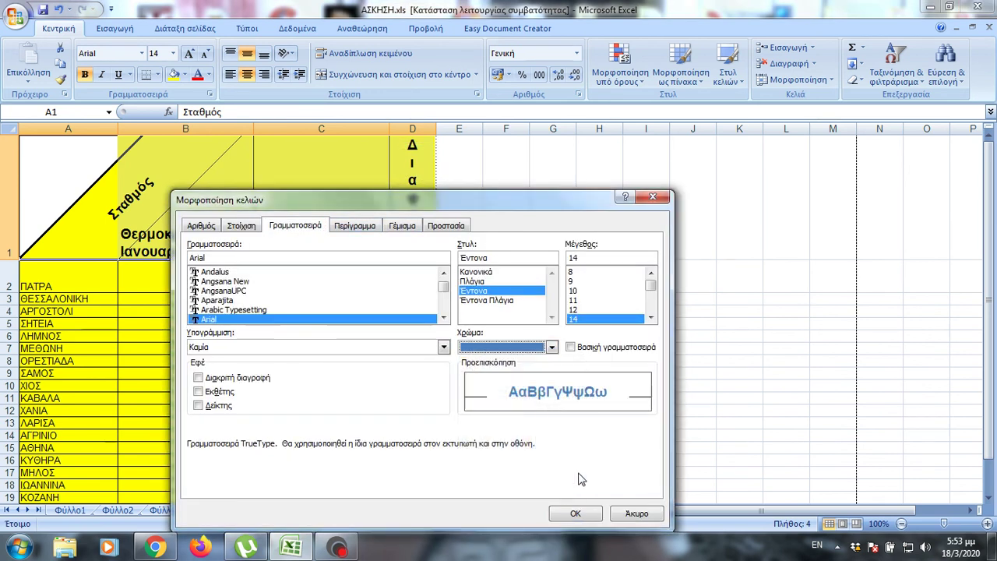
{"action": "left_click", "coordinate": [575, 513]}
{"action": "left_click", "coordinate": [592, 238]}
{"action": "scroll", "coordinate": [530, 350], "scroll_direction": "down", "scroll_amount": 1}
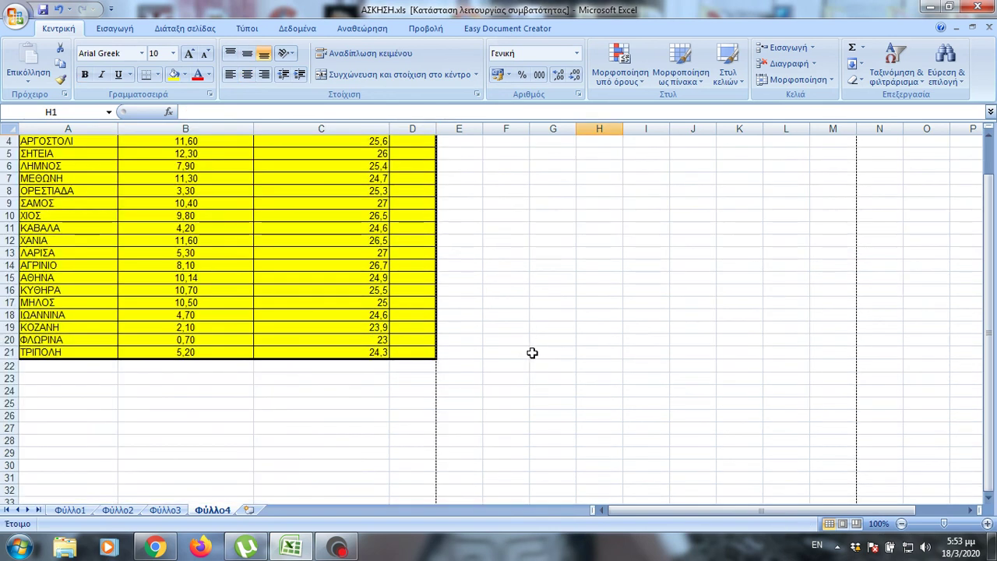
{"action": "scroll", "coordinate": [532, 350], "scroll_direction": "up", "scroll_amount": 1}
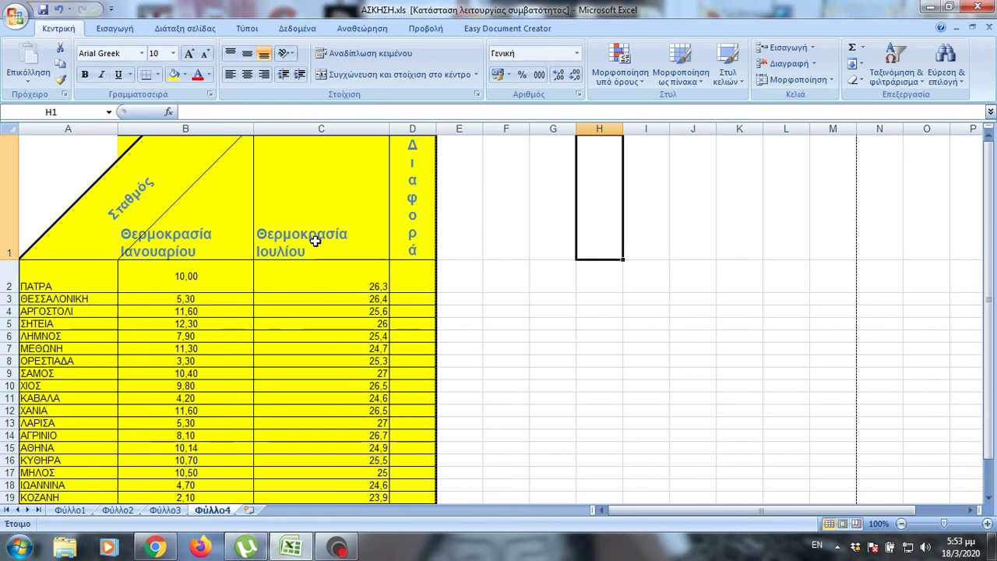
{"action": "left_click", "coordinate": [316, 205]}
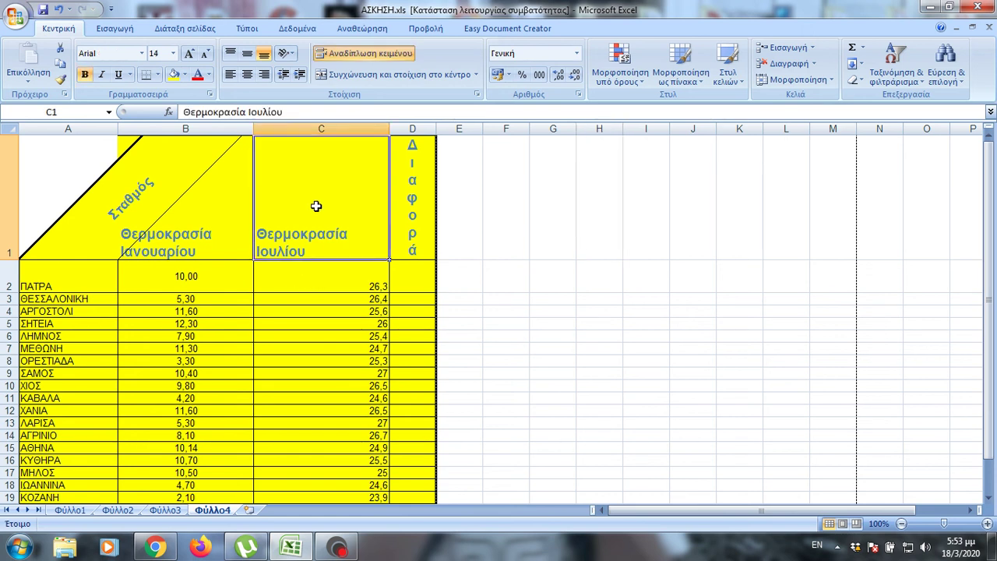
{"action": "right_click", "coordinate": [316, 206]}
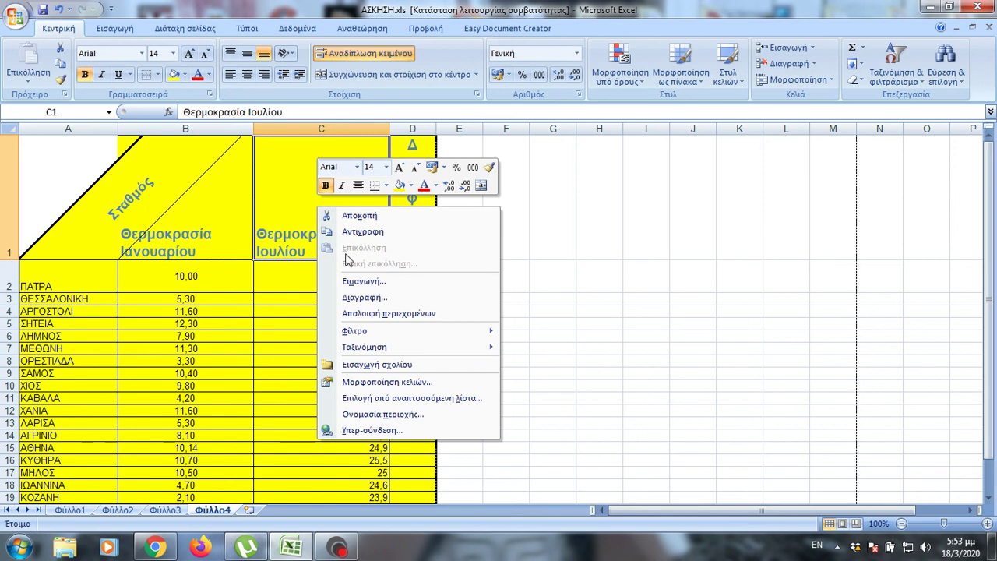
{"action": "left_click", "coordinate": [387, 381]}
{"action": "left_click_drag", "start_coordinate": [393, 204], "coordinate": [526, 107]}
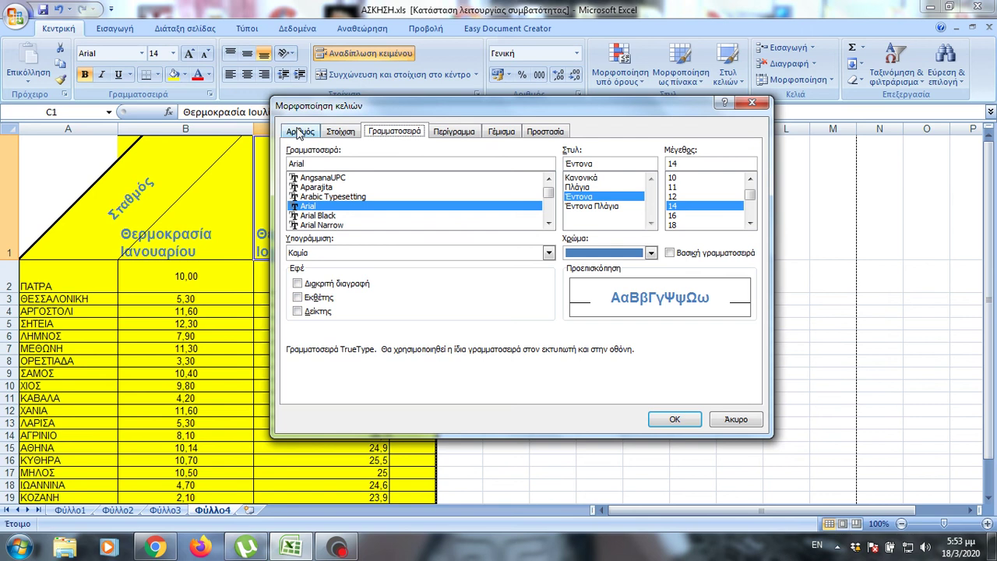
{"action": "left_click", "coordinate": [300, 132]}
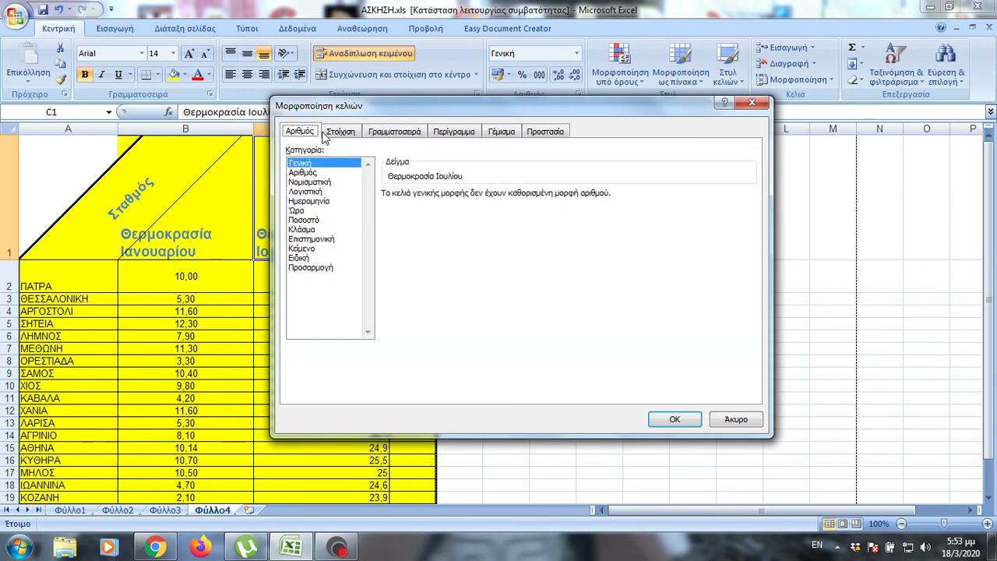
{"action": "left_click", "coordinate": [337, 132]}
{"action": "left_click", "coordinate": [395, 134]}
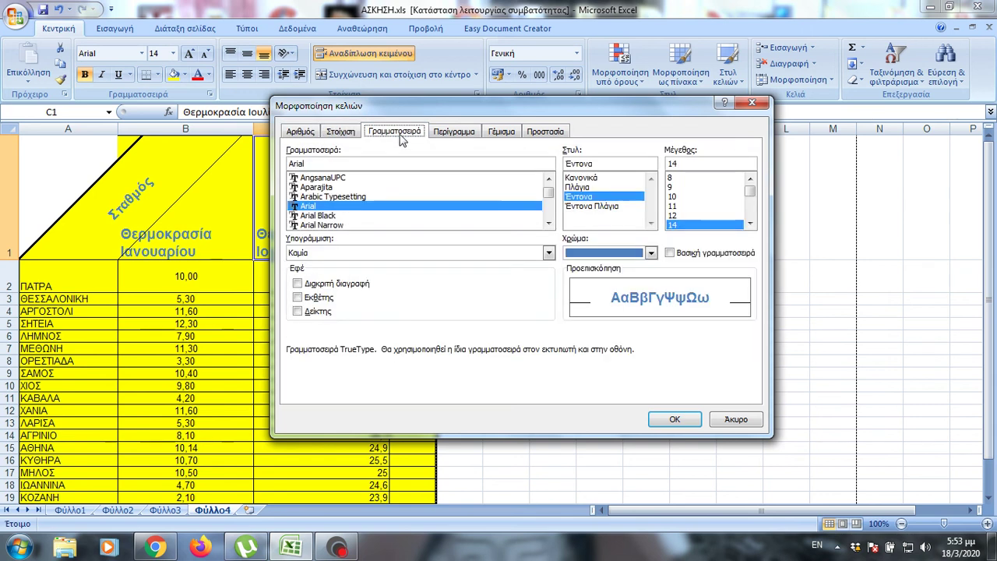
{"action": "left_click", "coordinate": [455, 134]}
{"action": "left_click", "coordinate": [503, 134]}
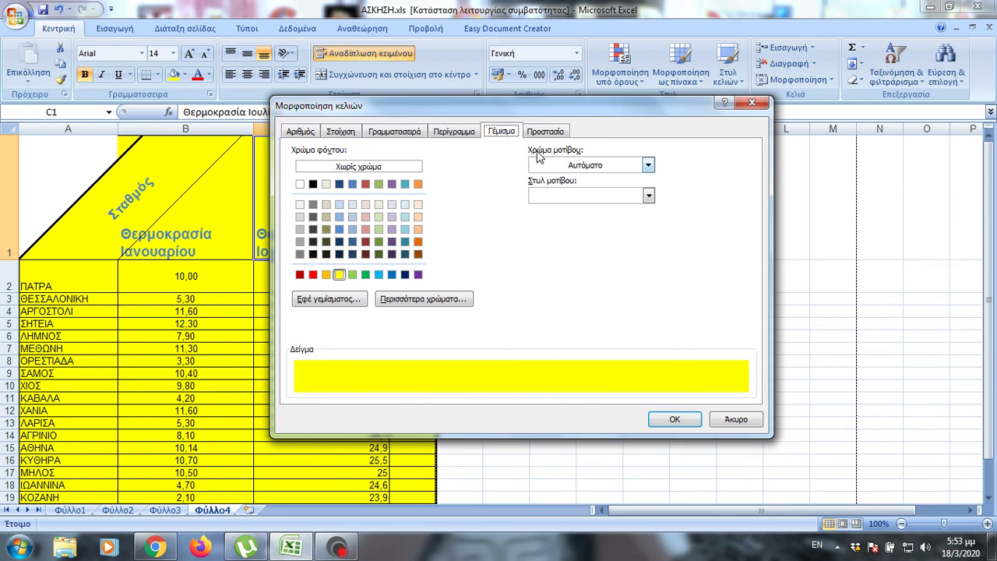
{"action": "left_click", "coordinate": [678, 420]}
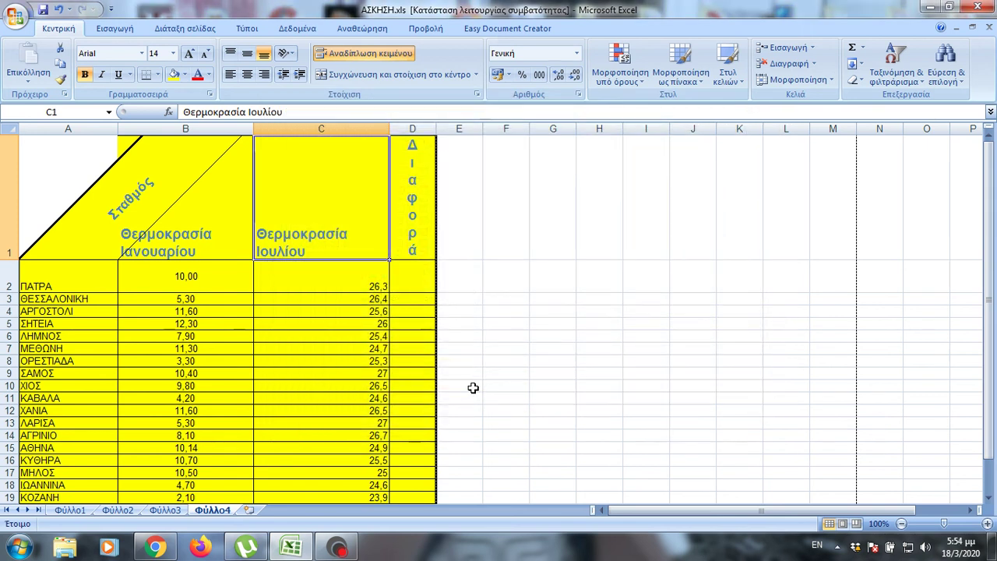